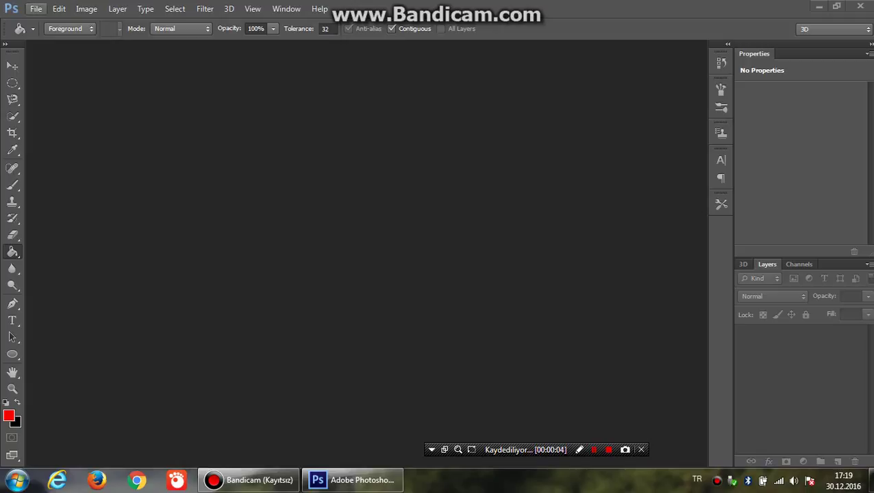
Step: Create a new 300 × 300 px document at 300 pixels/inch with a white background
click(35, 9)
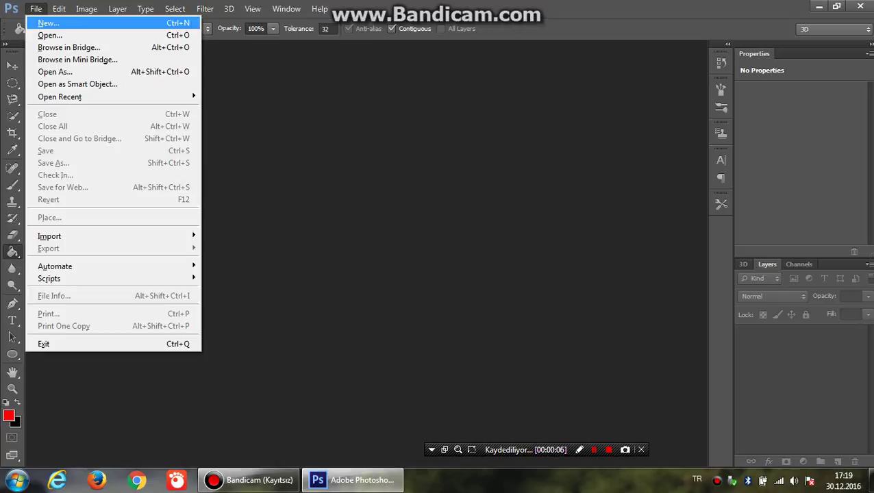
click(48, 23)
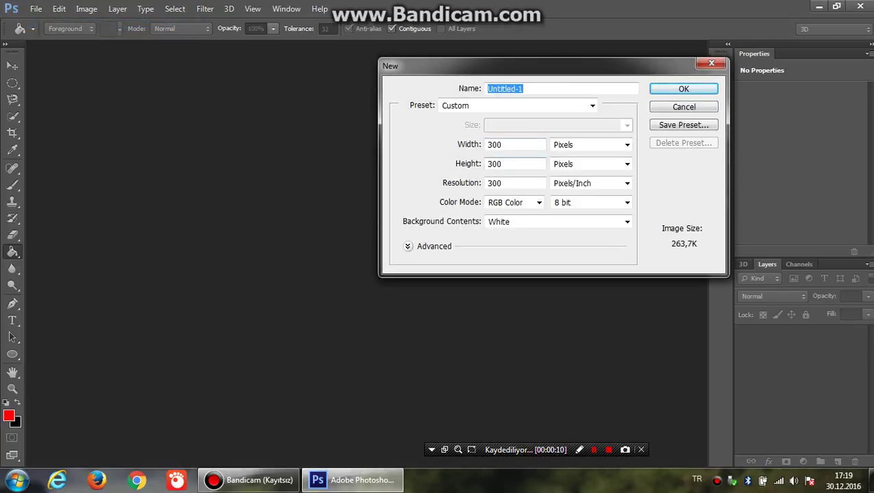
key(Return)
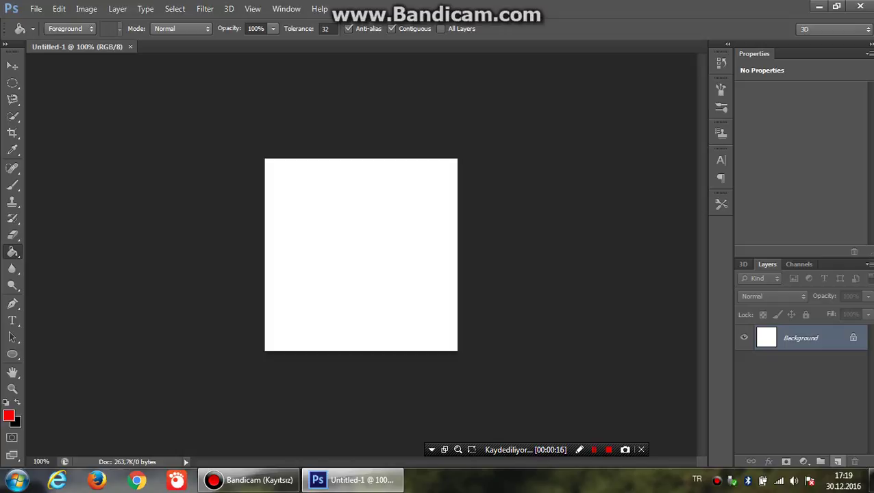
Step: Add Layer 1 and draw a circular elliptical marquee selection on the canvas
click(837, 462)
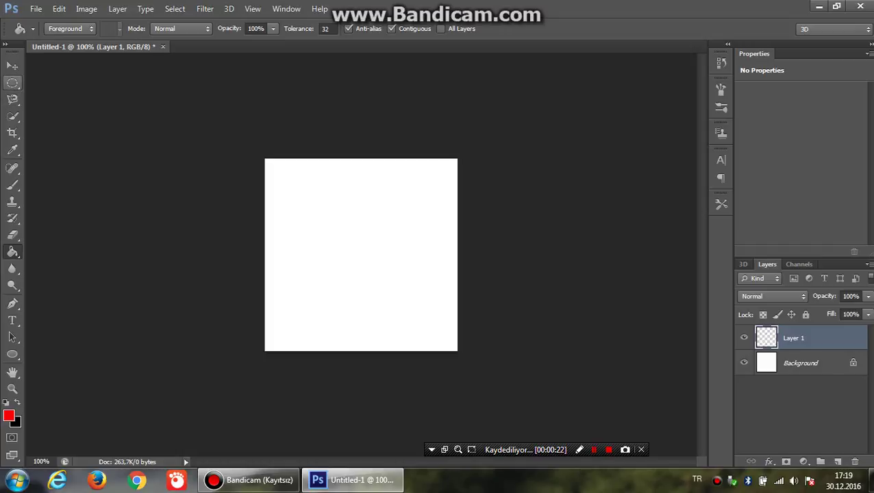
click(13, 82)
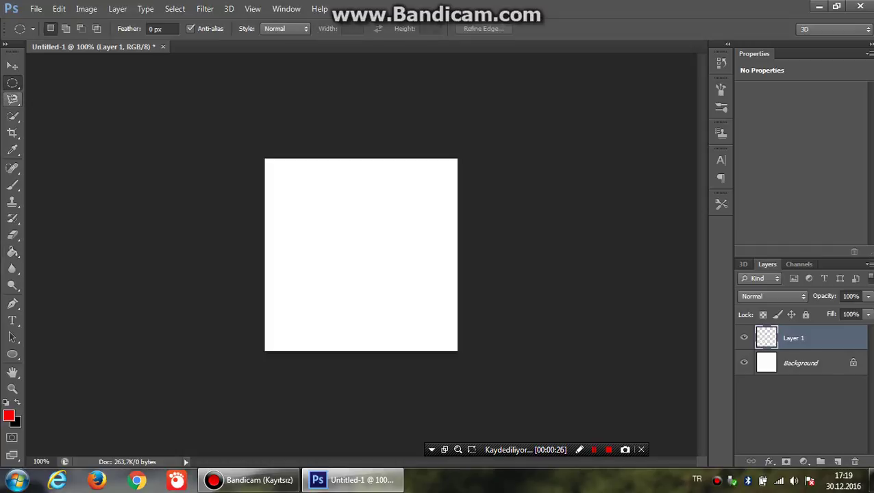
right_click(13, 83)
click(68, 92)
drag(299, 197, 376, 274)
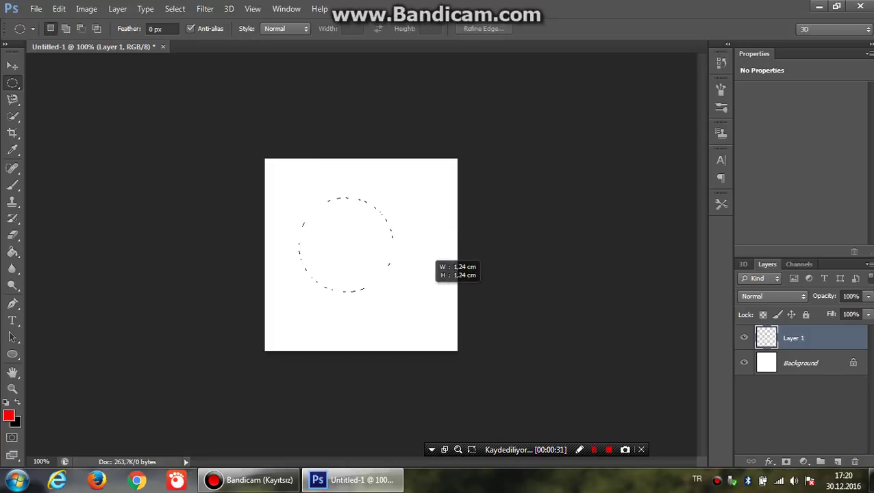
drag(376, 275, 422, 336)
key(ctrl+d)
drag(299, 198, 423, 322)
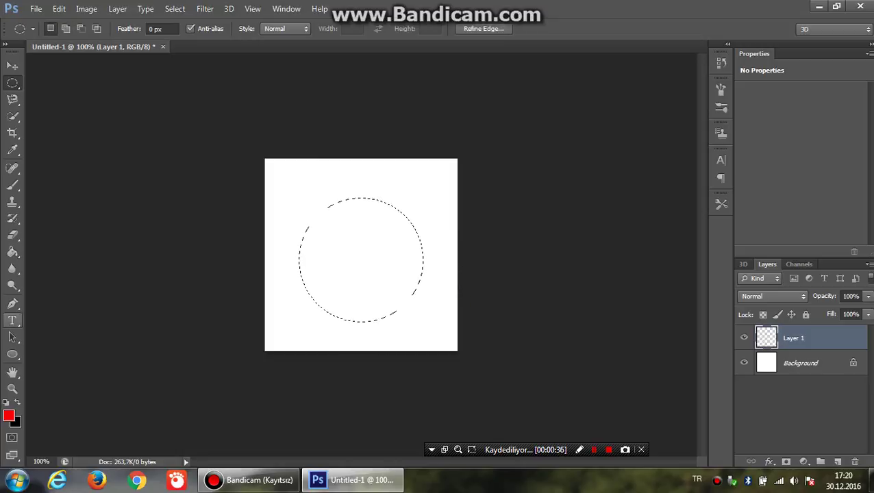
Step: Fill the circular selection with black
key(x)
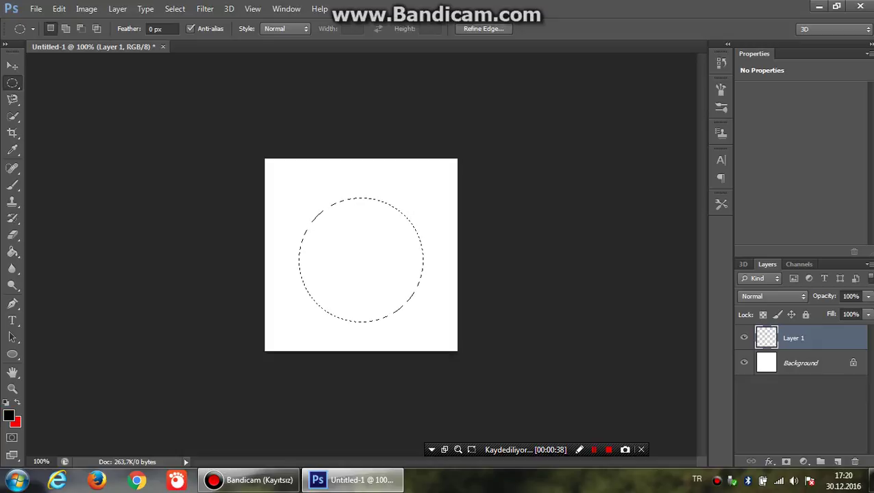
click(8, 416)
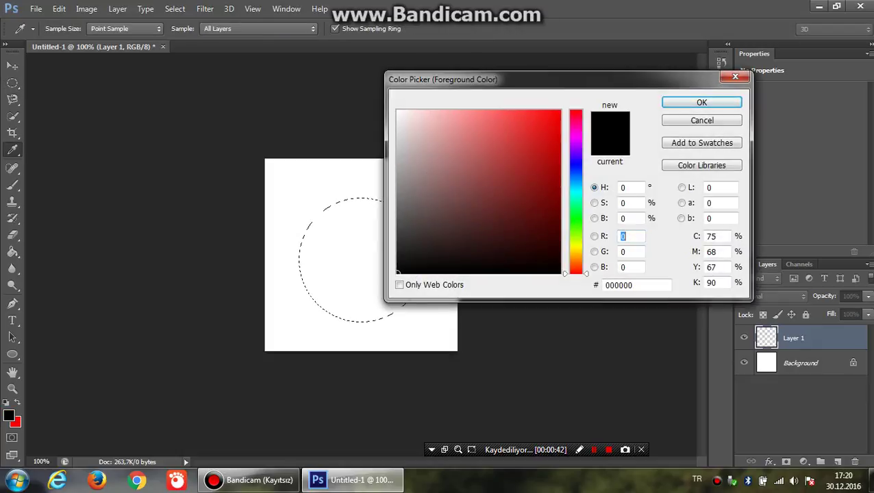
key(Return)
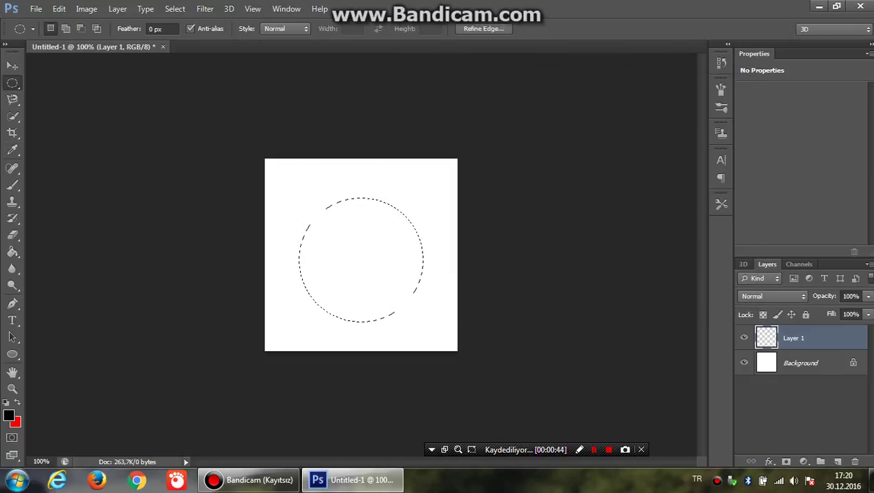
key(g)
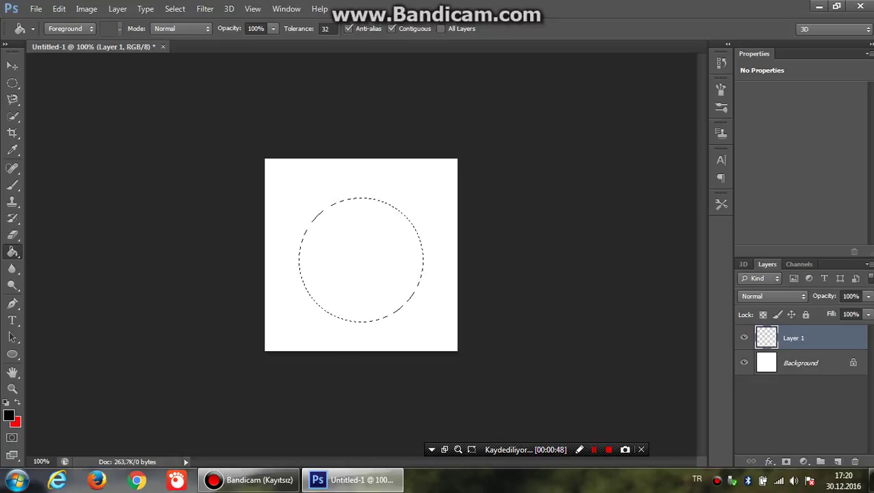
key(alt+BackSpace)
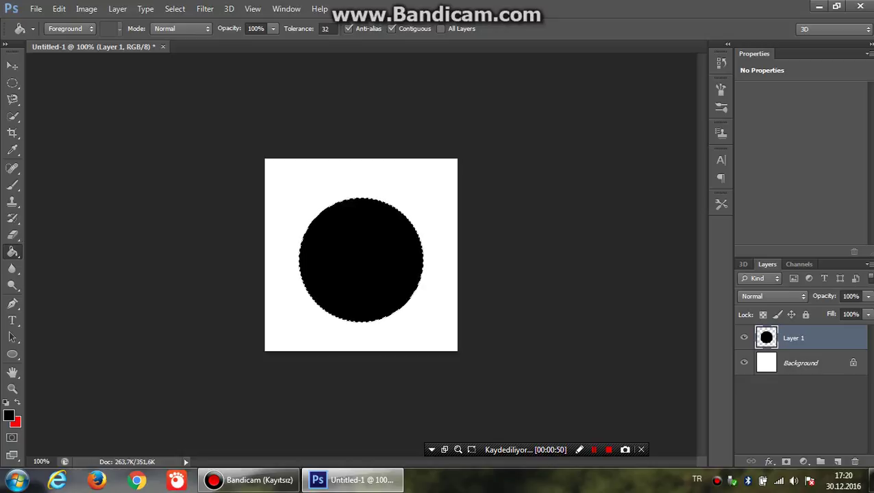
Step: Refill the circle with the pale gray f7f3f3
click(8, 416)
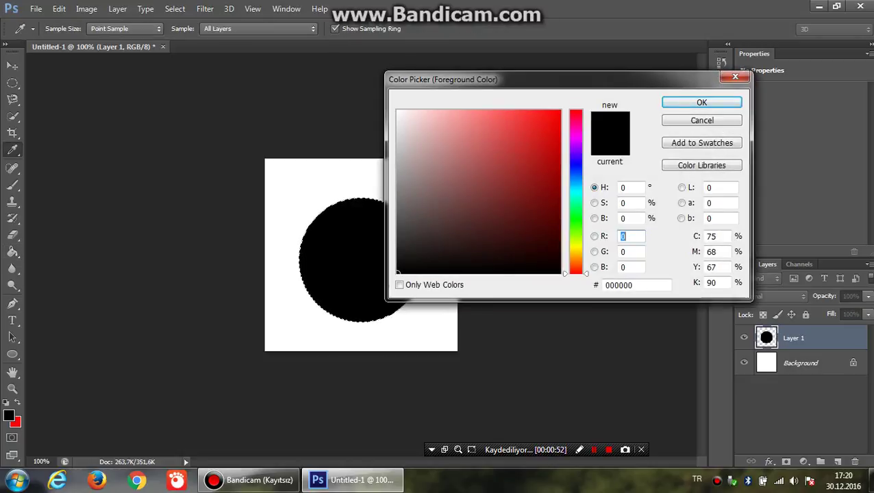
click(399, 115)
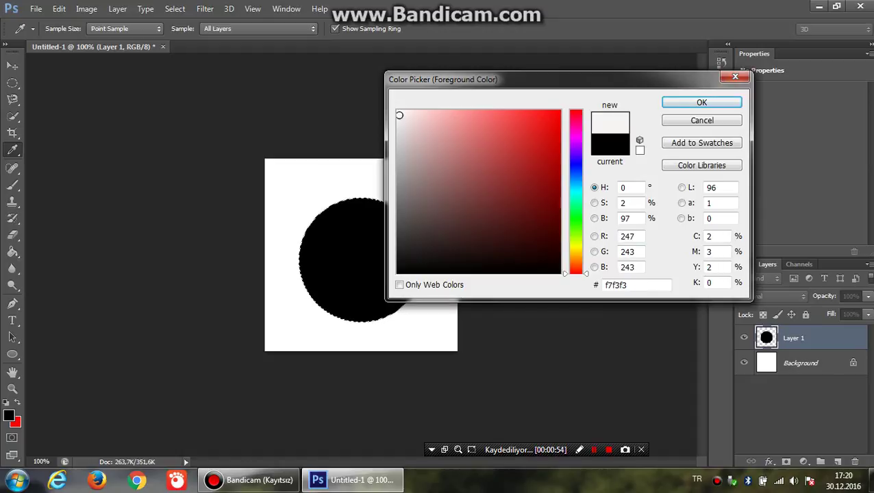
click(701, 103)
key(g)
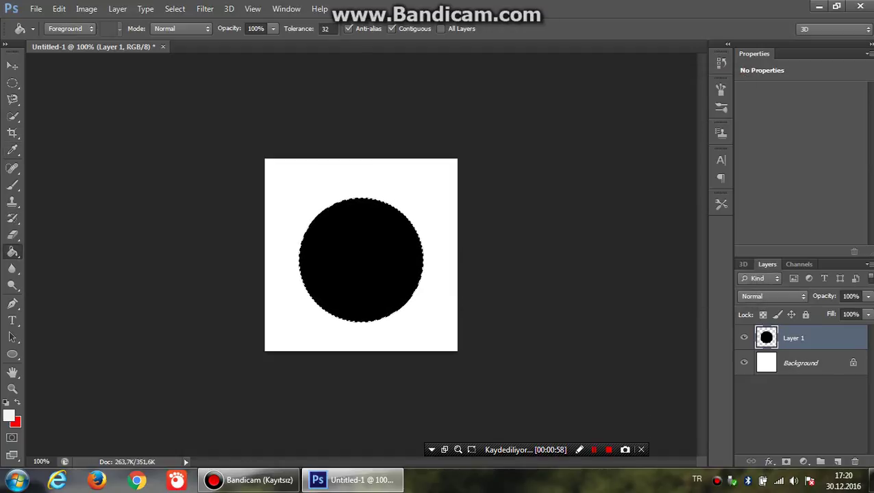
click(361, 261)
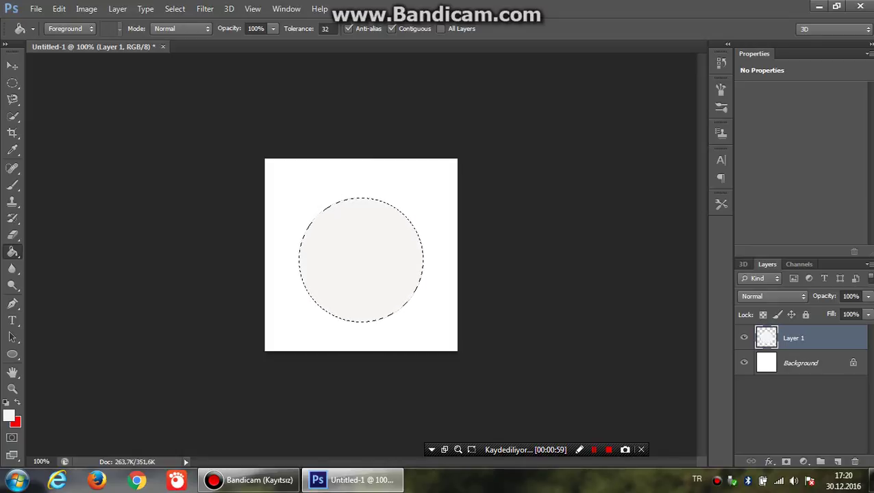
Step: Deselect and scale the gray circle up to about 138% × 137% with Free Transform
key(ctrl+d)
key(ctrl+t)
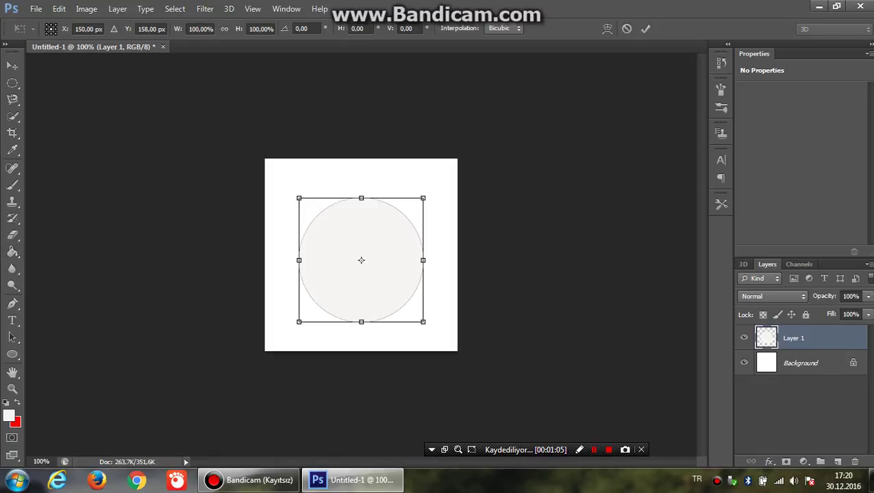
drag(361, 198, 361, 165)
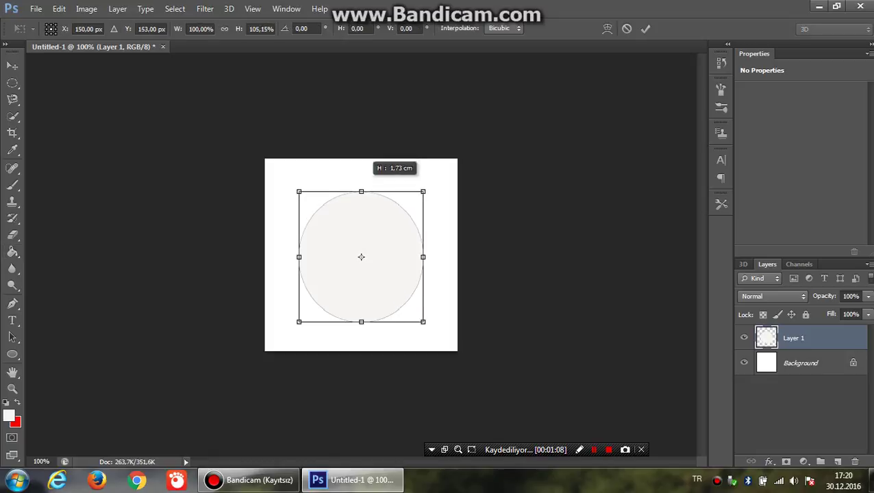
drag(423, 244, 457, 244)
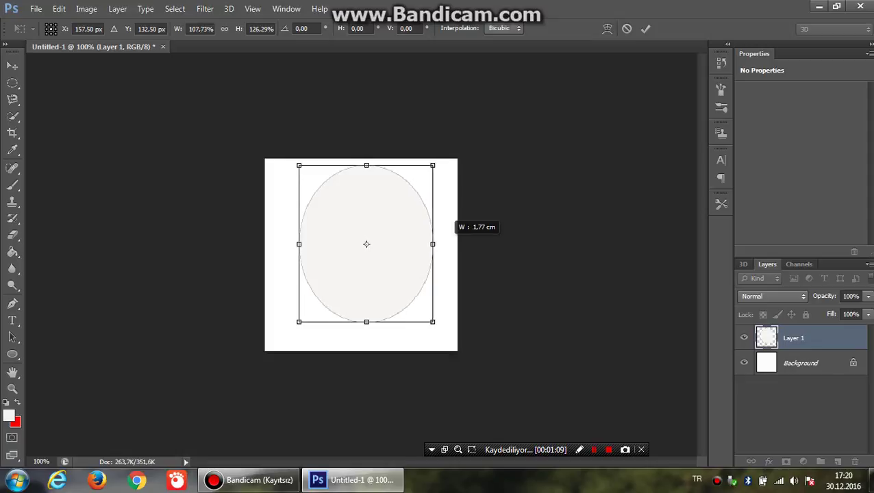
drag(299, 243, 273, 244)
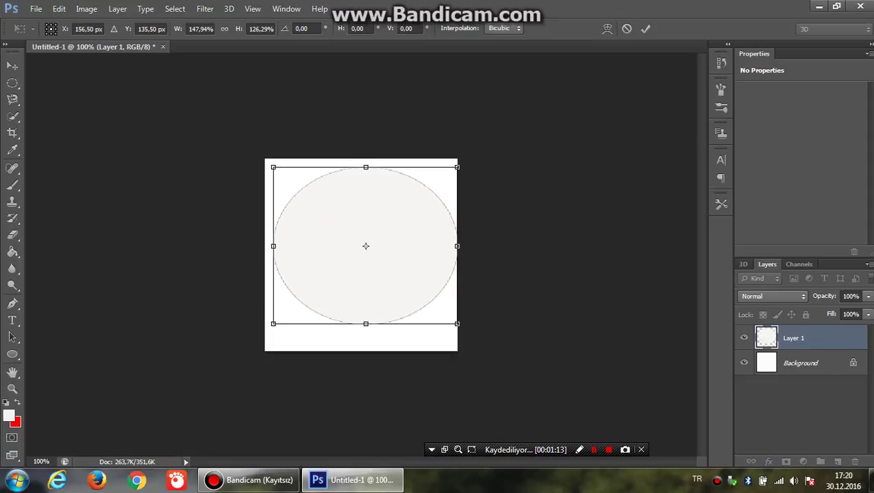
drag(366, 321, 366, 336)
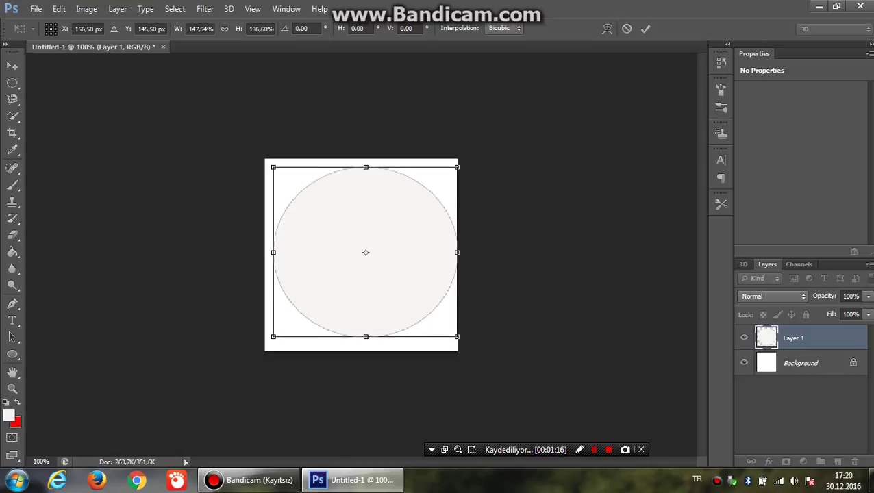
drag(457, 252, 444, 252)
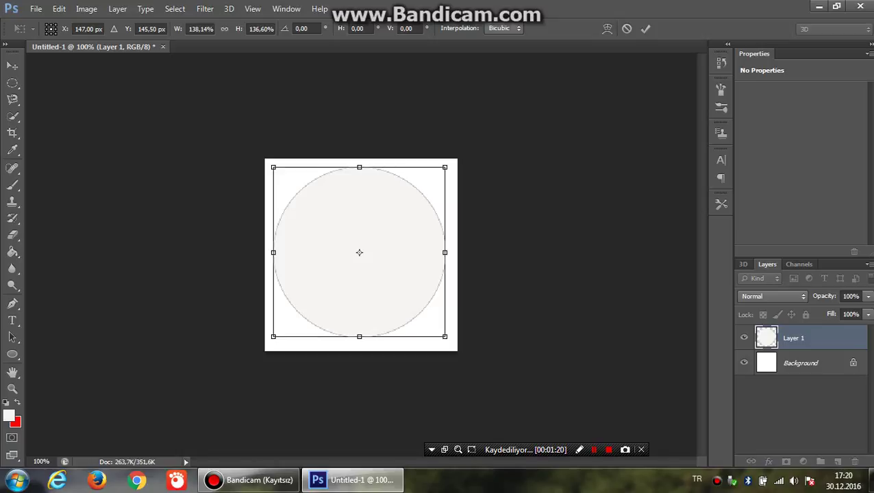
key(Return)
key(g)
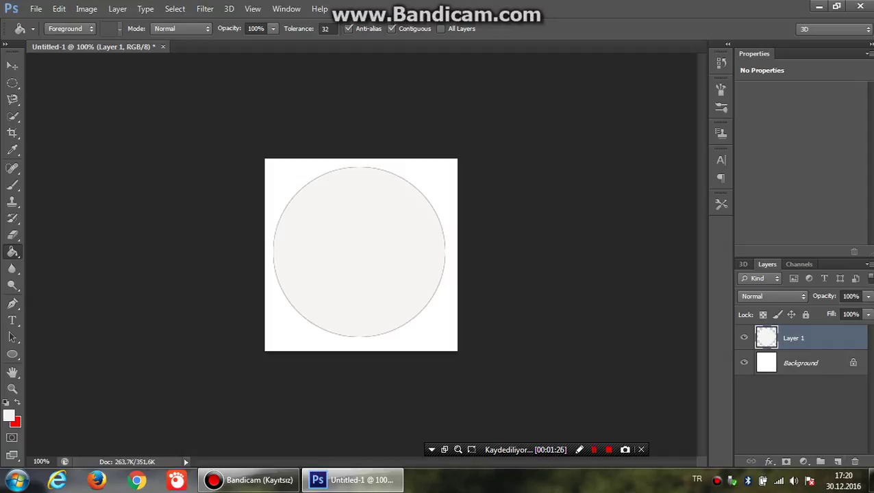
Step: Add an Inner Glow to Layer 1 with Multiply blending at 20% opacity
right_click(804, 338)
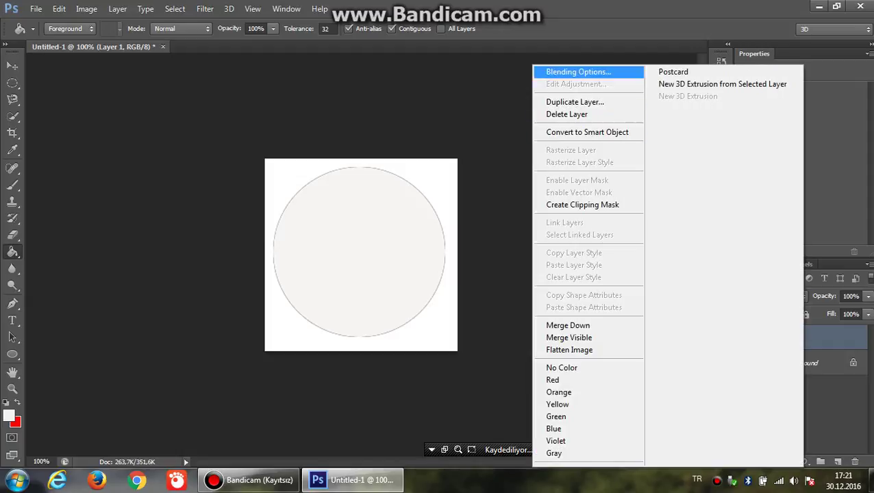
click(579, 72)
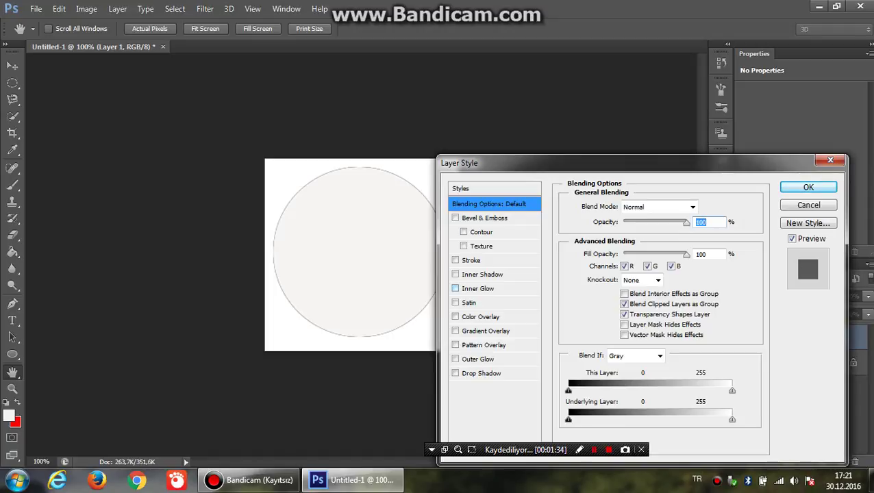
click(477, 289)
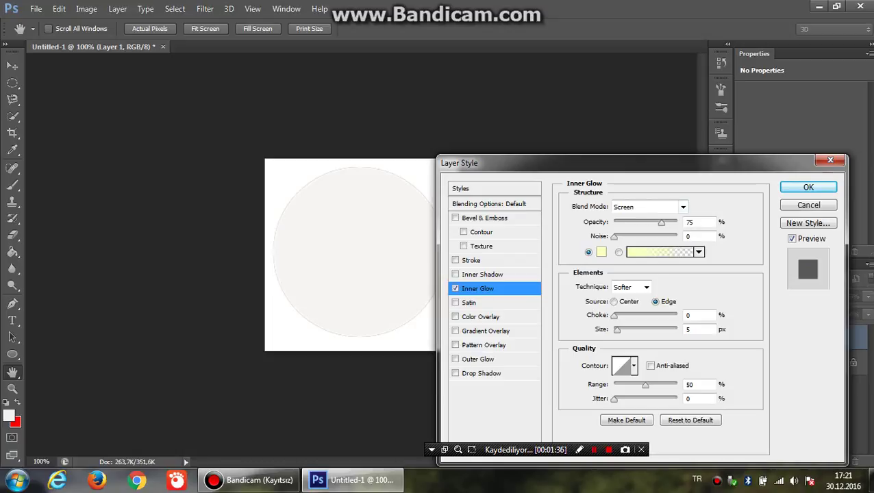
click(682, 207)
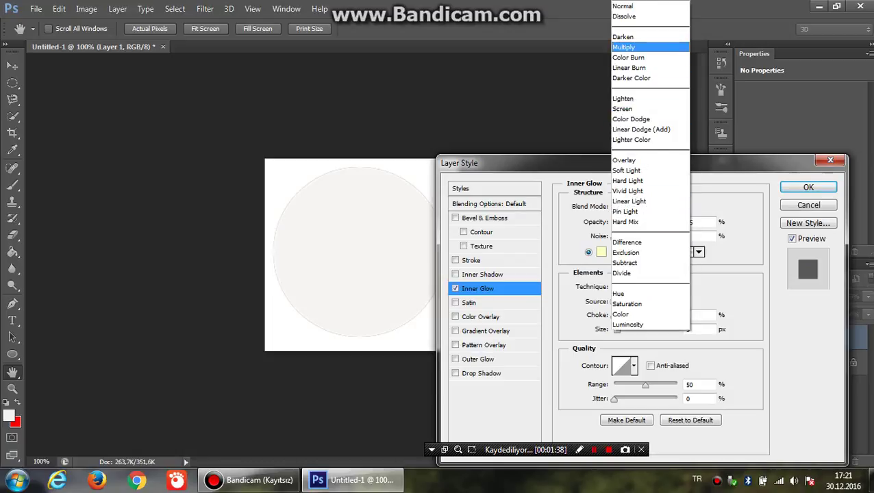
click(630, 47)
key(Tab)
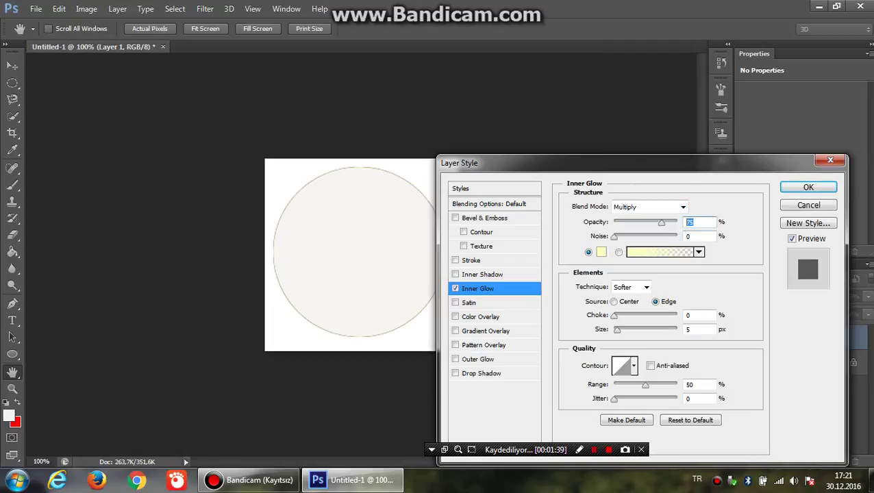
key(BackSpace)
text(20)
Step: Make the inner glow black with a 21 px size, and enable Outer Glow
click(688, 330)
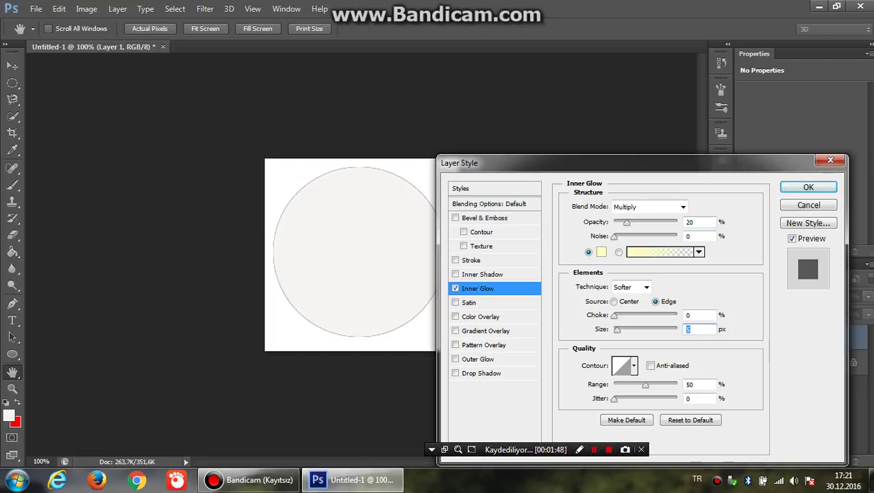
key(BackSpace)
text(6)
click(601, 253)
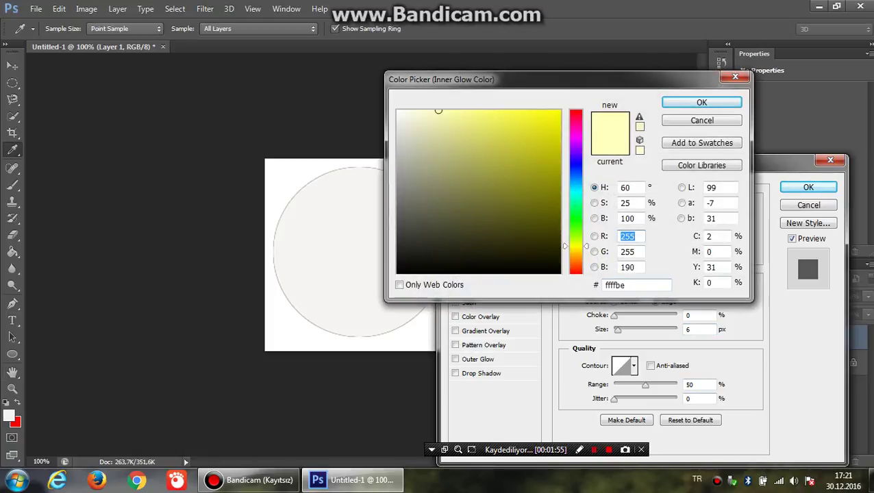
click(559, 271)
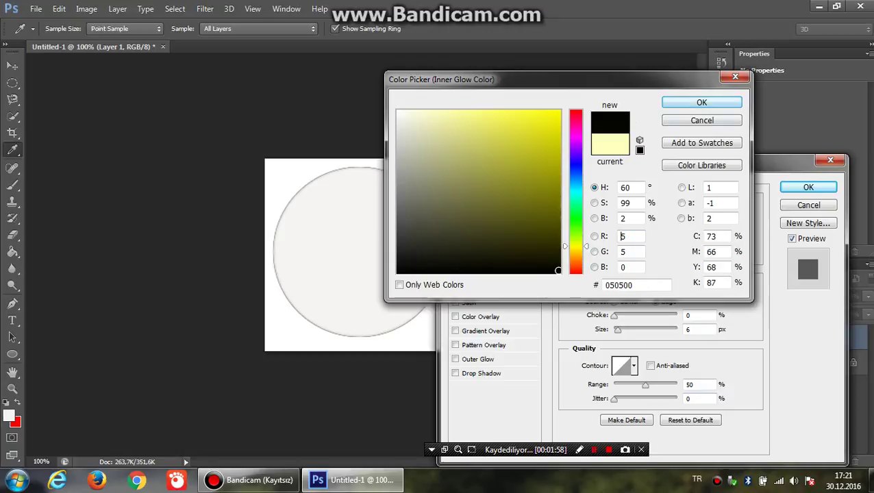
key(Return)
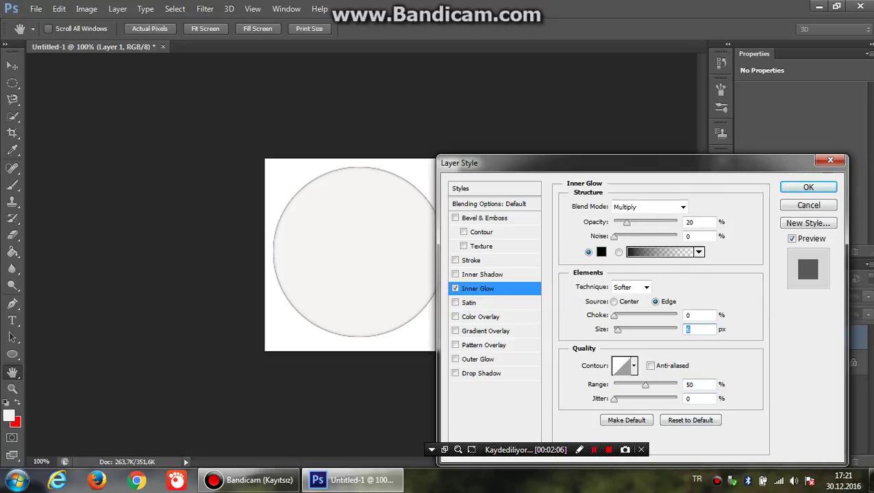
key(BackSpace)
text(21)
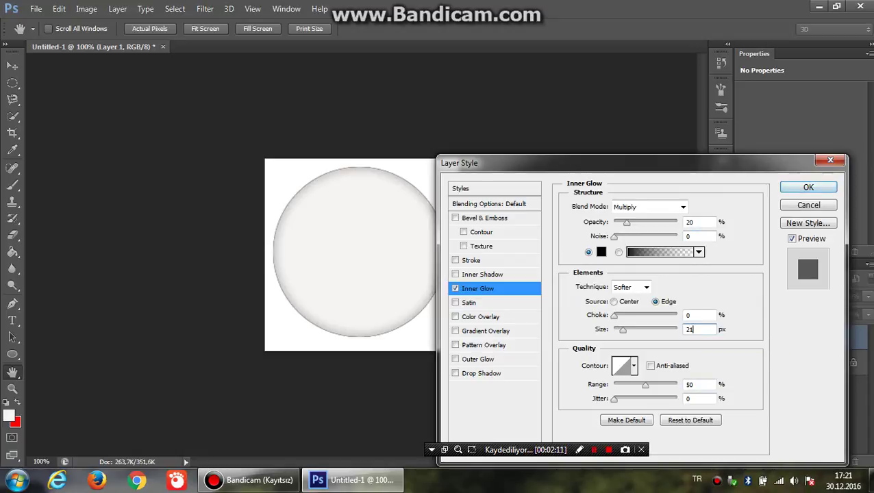
click(477, 359)
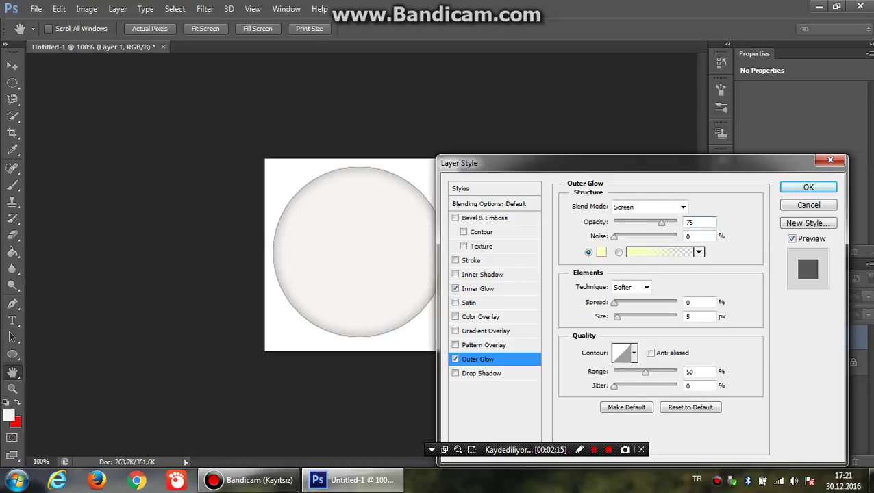
Step: Make the outer glow black at 40% opacity and confirm the layer style
click(602, 252)
click(555, 271)
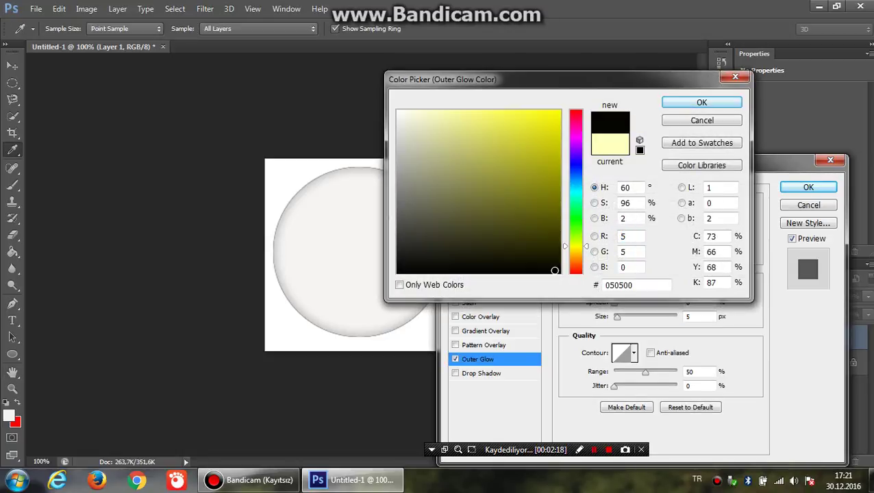
click(701, 102)
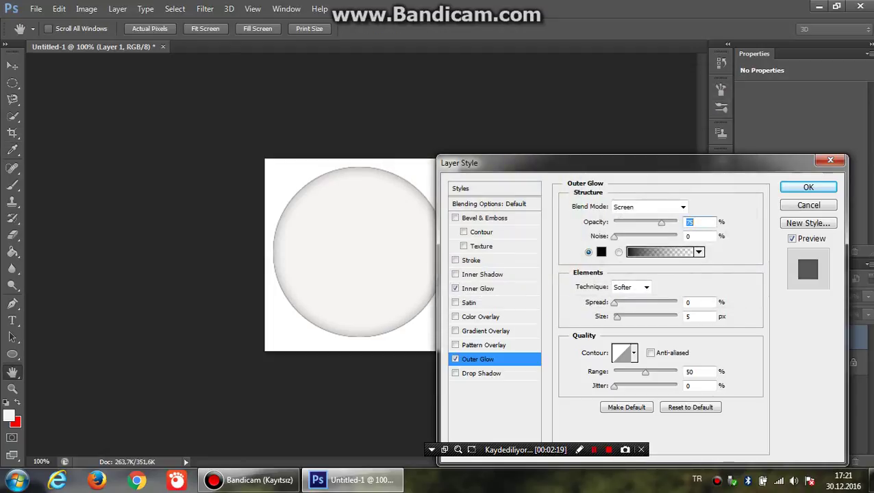
key(BackSpace)
text(40)
click(809, 187)
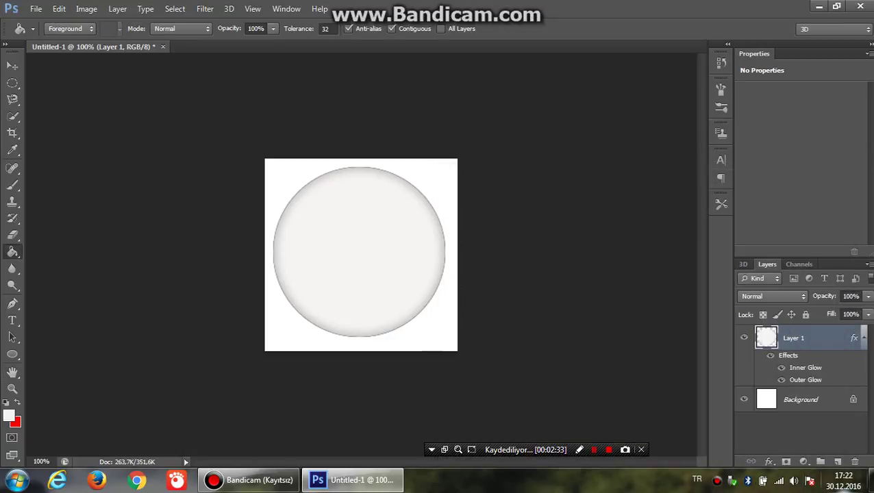
Step: Add Layer 2 with a circle filled red fa0808 inside the gray circle
click(837, 462)
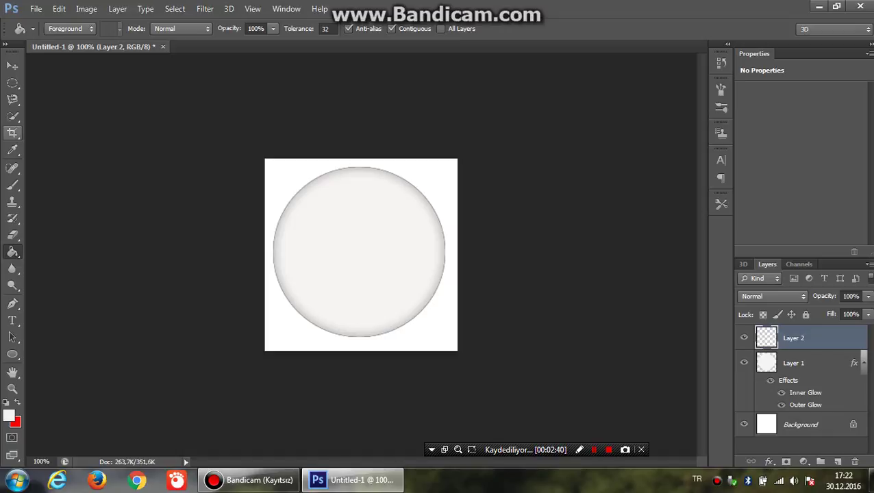
click(12, 82)
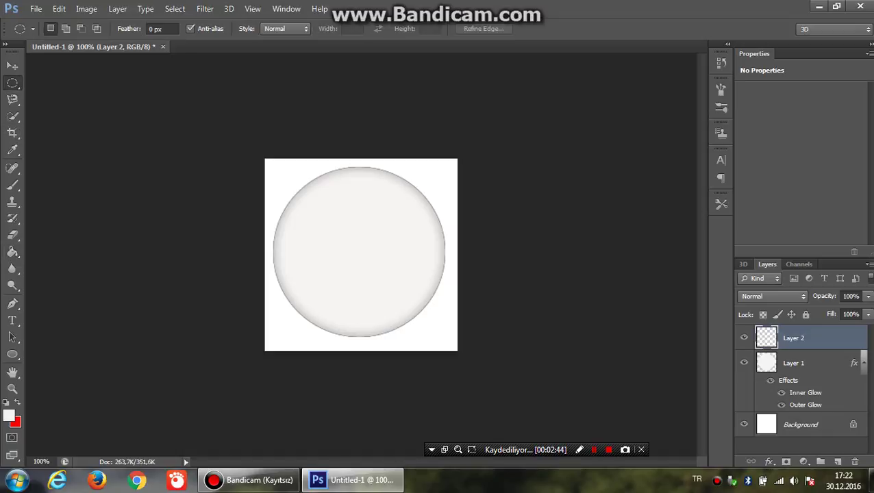
drag(318, 203, 416, 297)
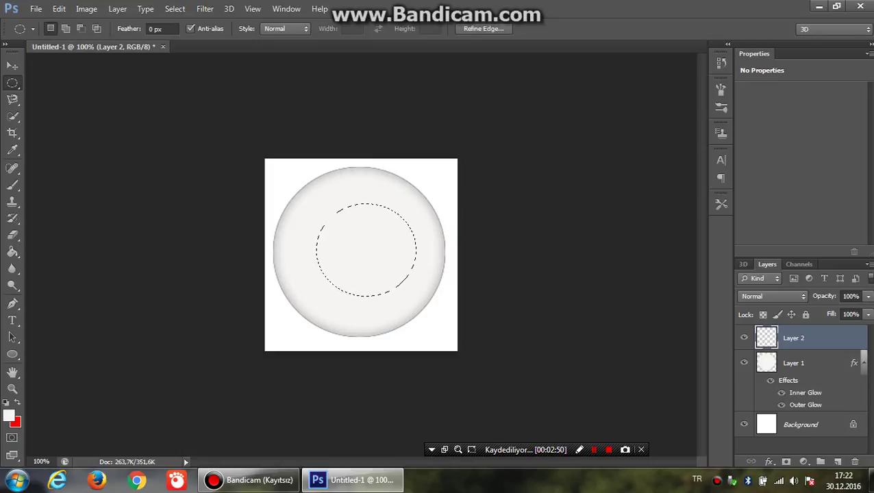
click(9, 416)
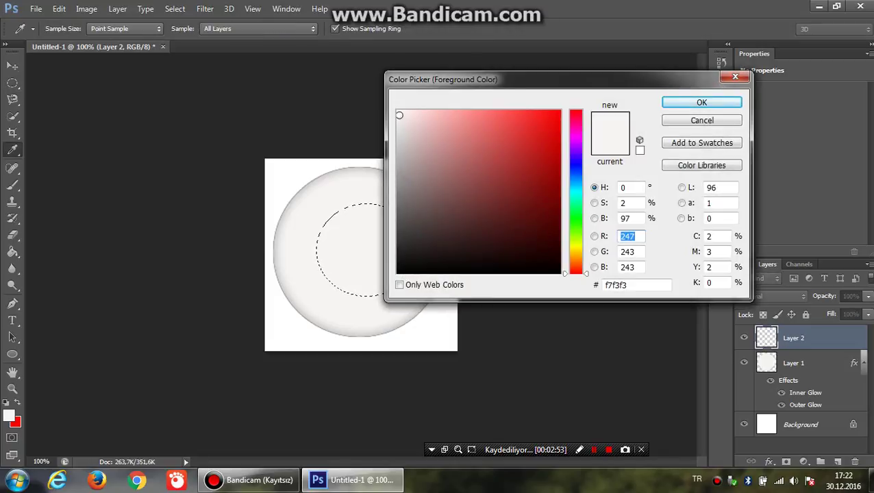
click(556, 113)
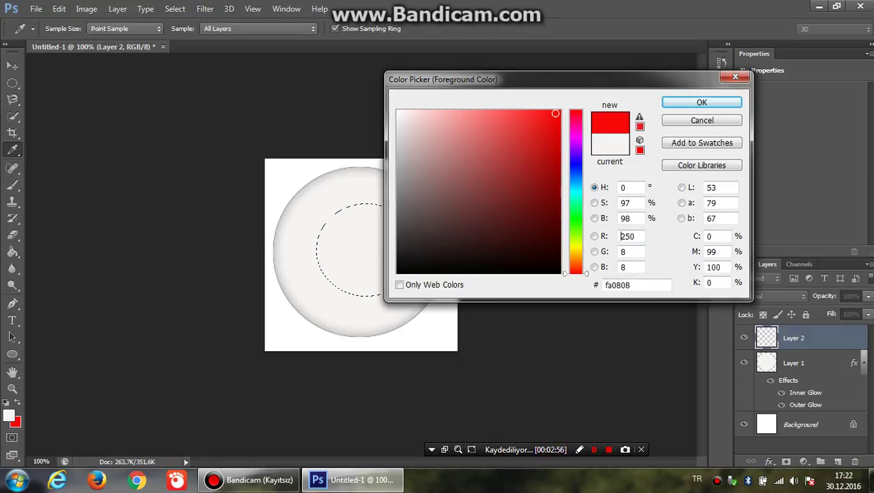
key(Return)
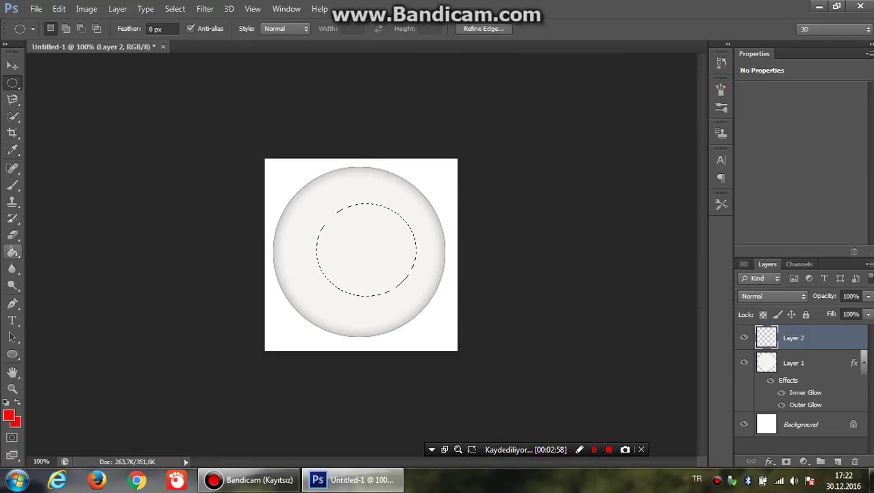
key(g)
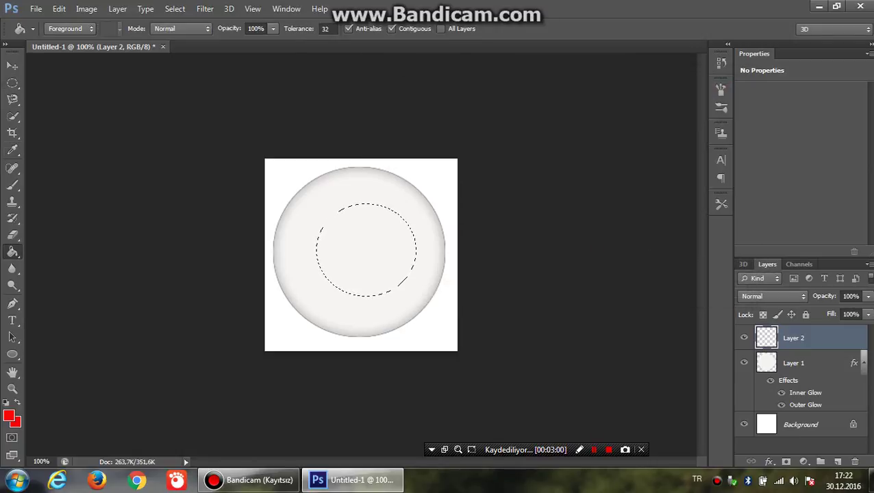
click(401, 281)
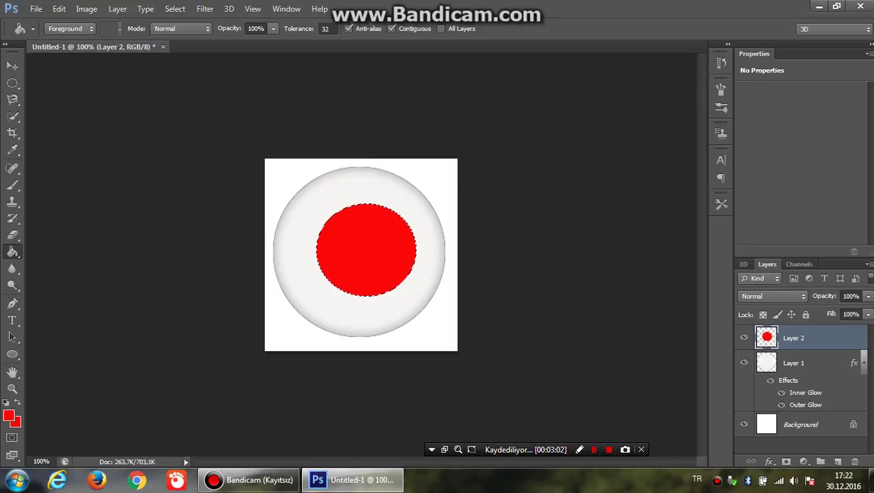
Step: Deselect and scale the red circle to about 137% × 145%, centred in the gray ring
key(ctrl+d)
key(ctrl+t)
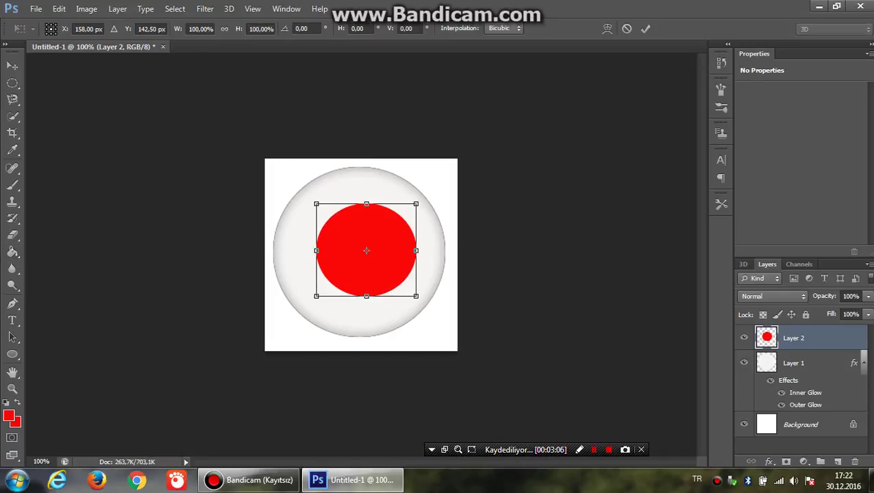
drag(366, 204, 366, 181)
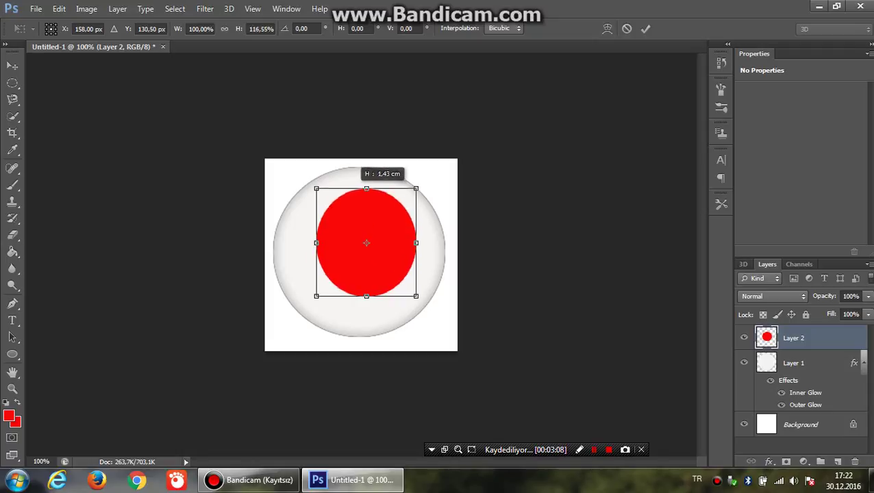
drag(316, 238, 287, 238)
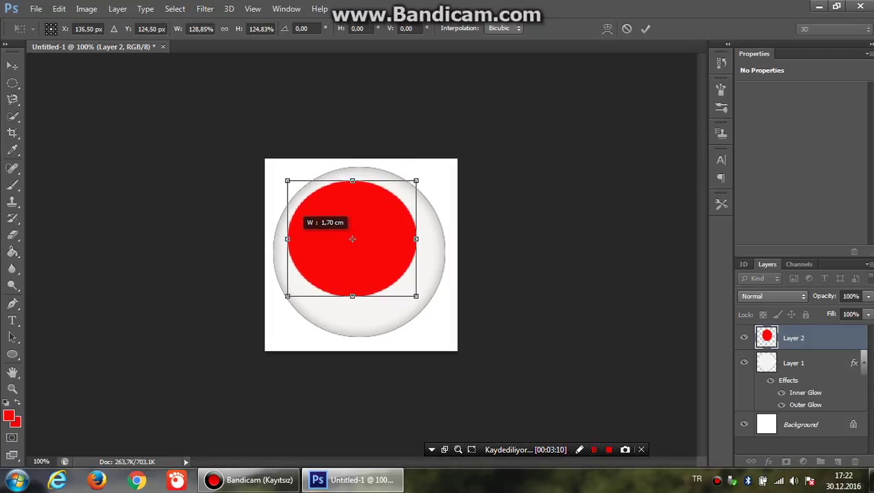
mouse_move(363, 296)
mouse_down()
mouse_move(363, 323)
mouse_move(352, 322)
mouse_up()
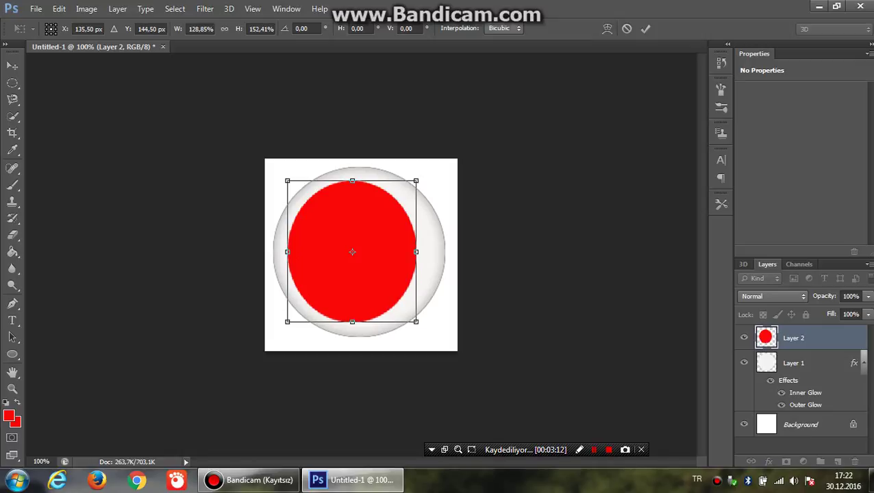
drag(416, 252, 430, 251)
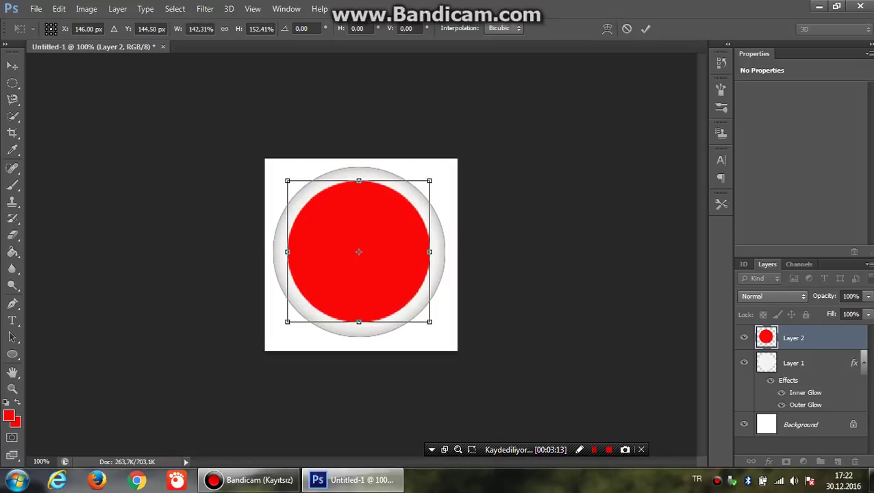
drag(287, 252, 292, 252)
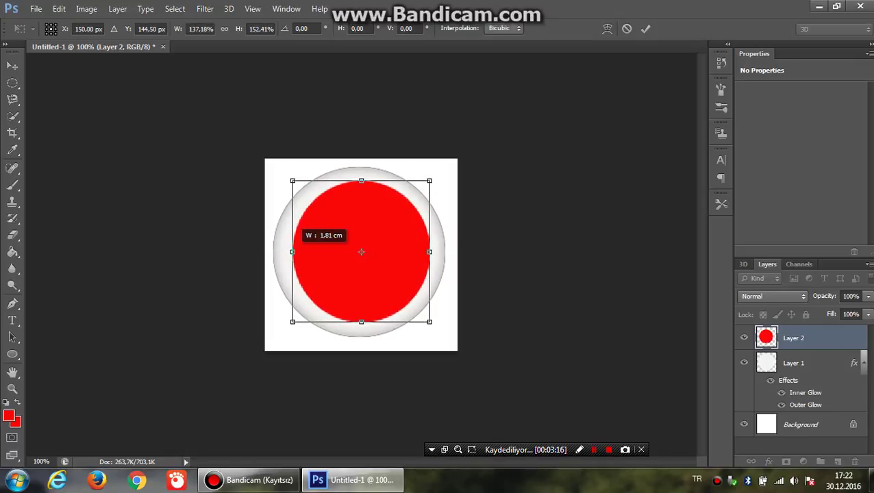
drag(361, 181, 362, 188)
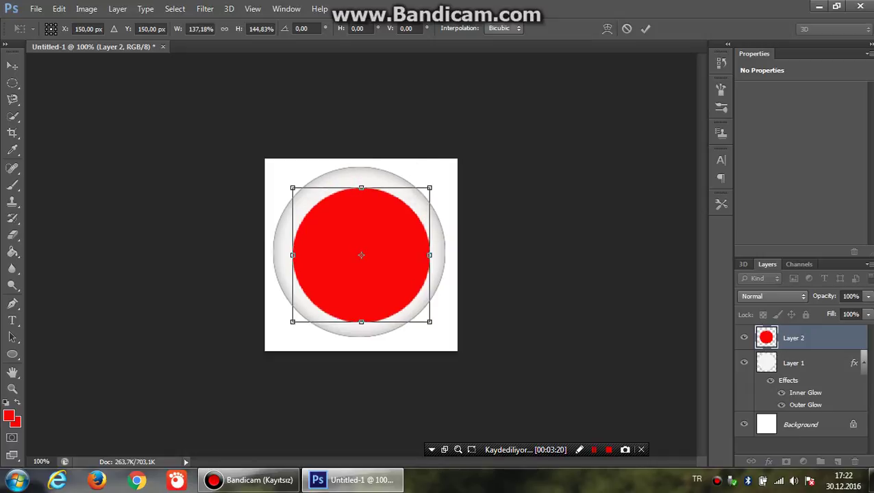
key(Return)
key(g)
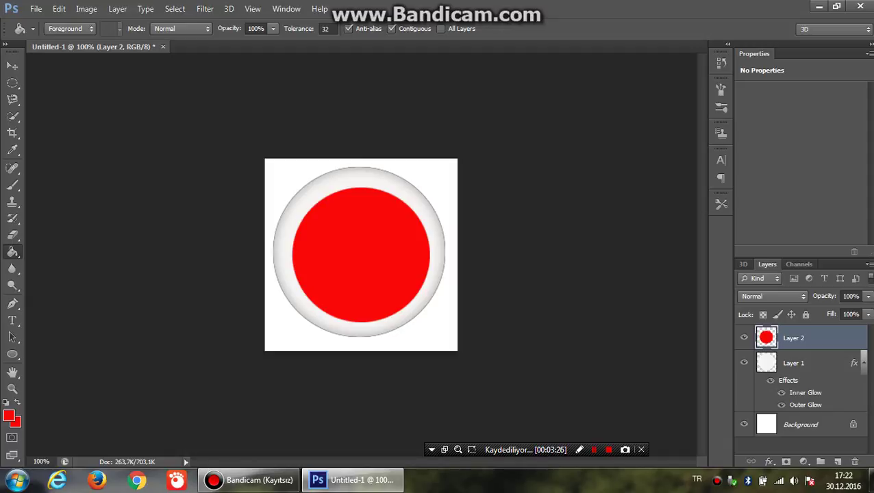
Step: Add an Inner Glow with Multiply blending to the red iris layer
right_click(814, 338)
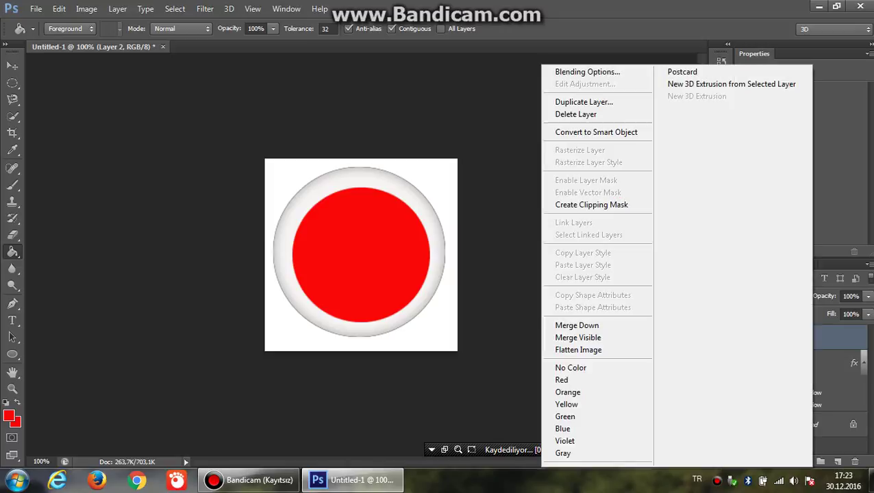
click(587, 71)
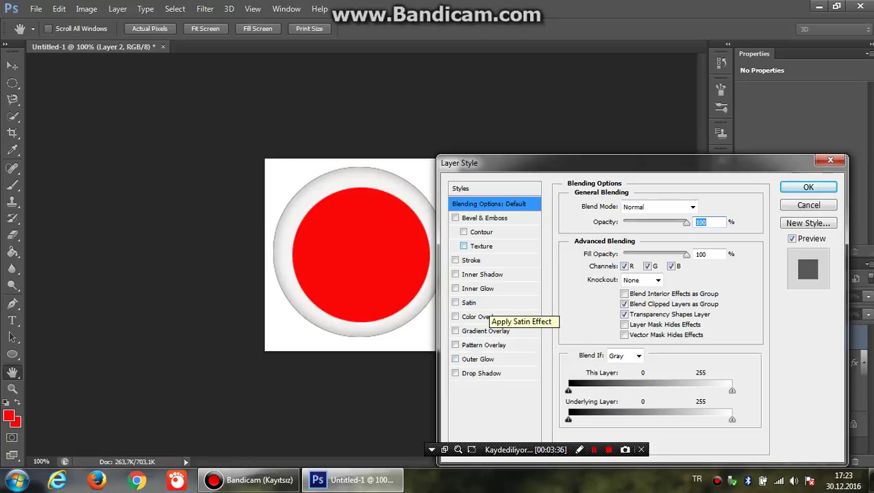
click(455, 289)
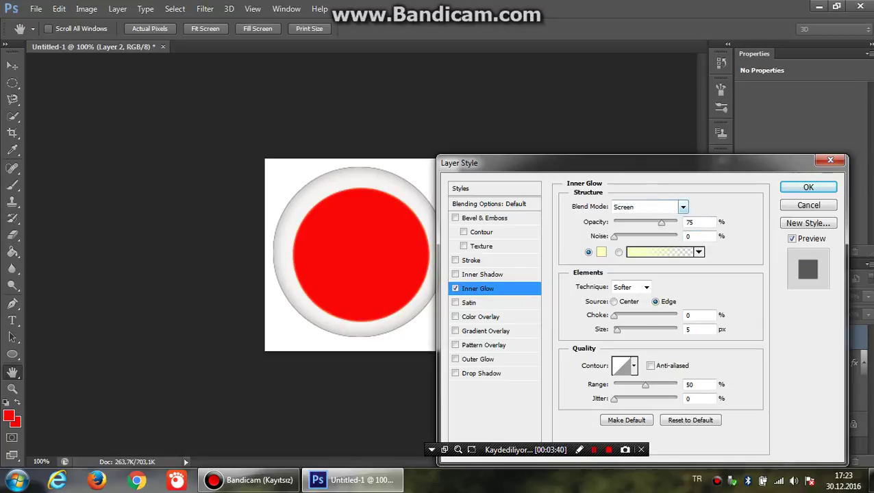
click(678, 206)
click(648, 47)
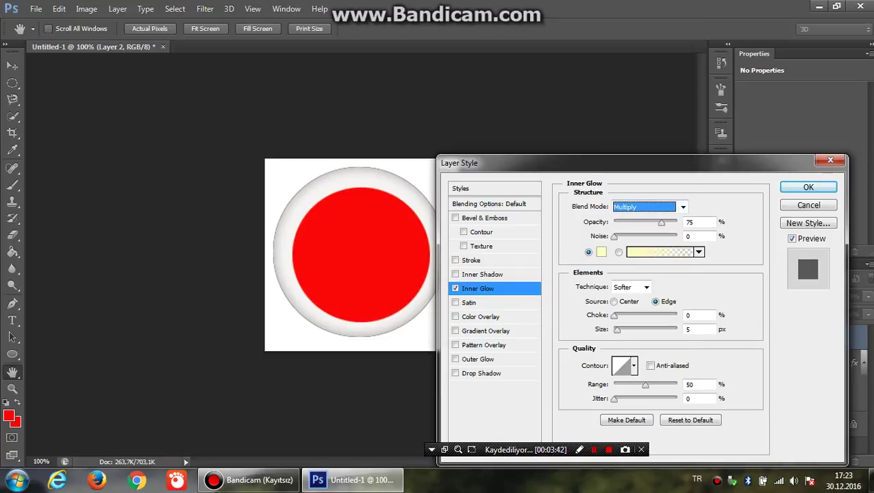
Step: Make the iris inner glow black with a 16 px size and confirm it
click(601, 252)
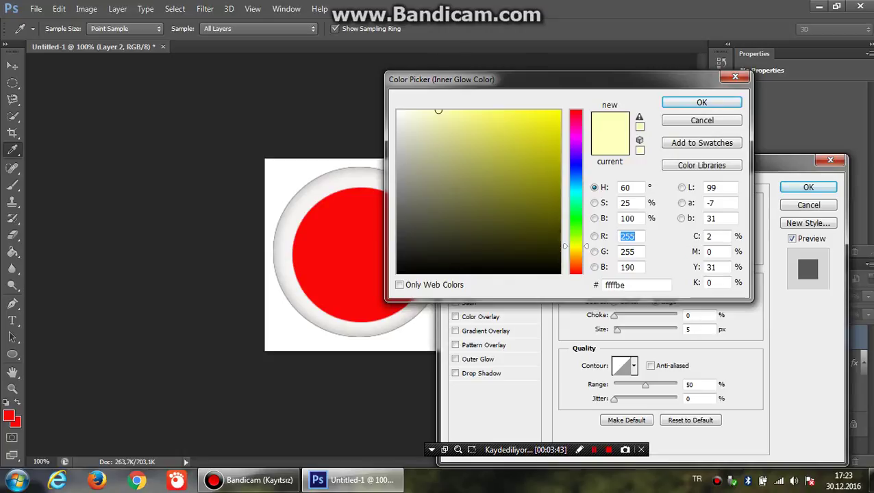
click(558, 270)
click(701, 102)
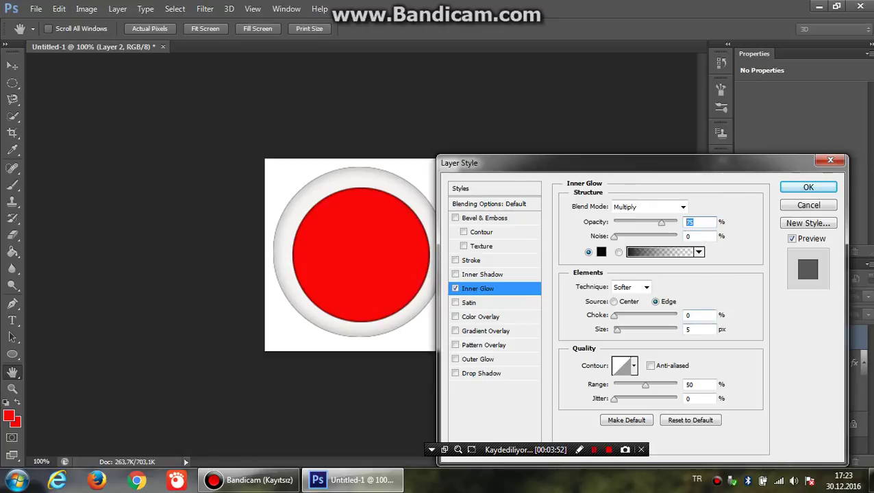
click(699, 330)
text(16)
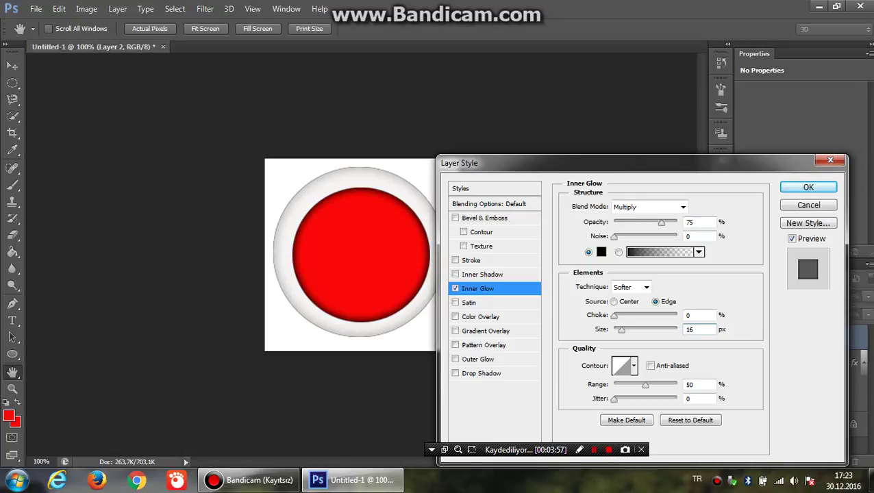
key(Return)
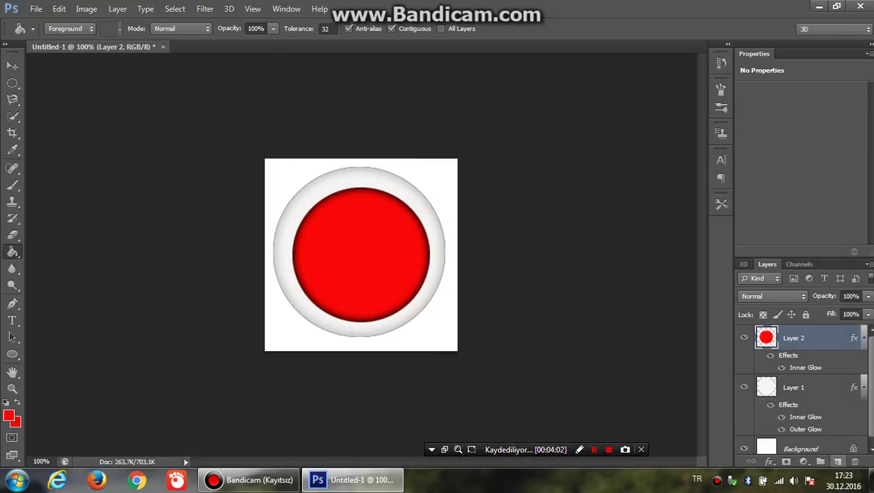
Step: Add Layer 3 and select a small circle in the middle of the iris
click(837, 461)
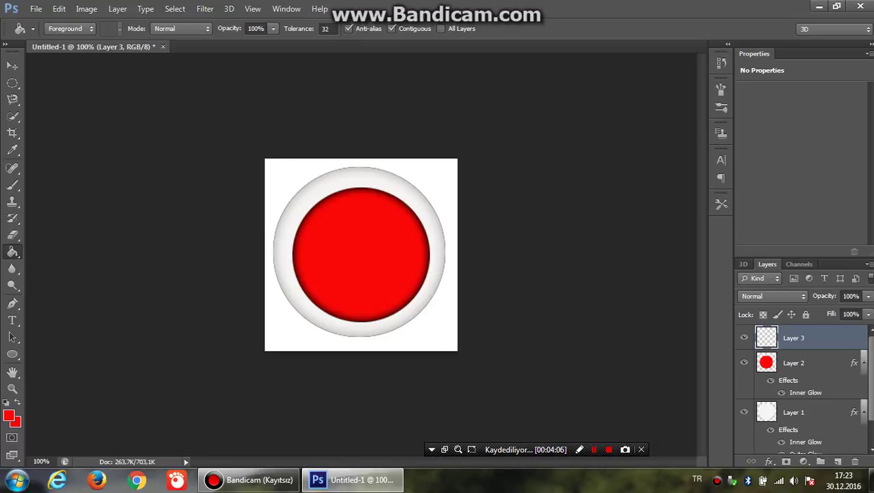
click(12, 83)
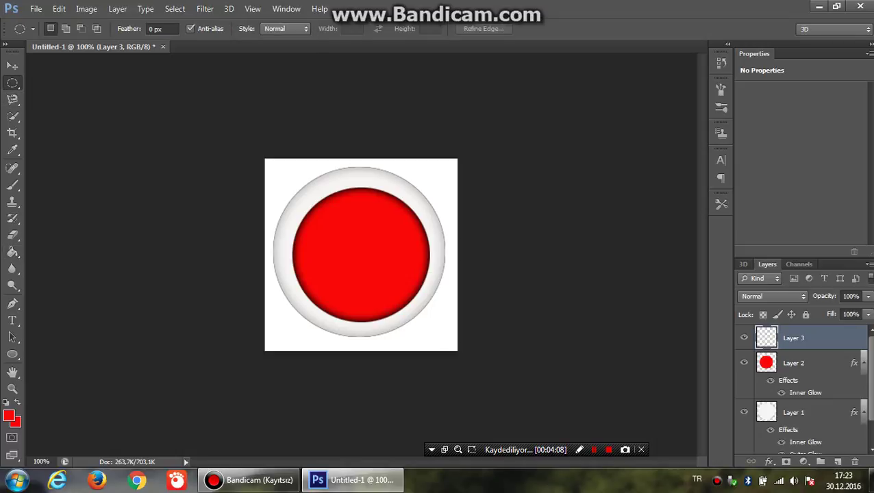
right_click(12, 83)
click(83, 93)
drag(334, 212, 404, 283)
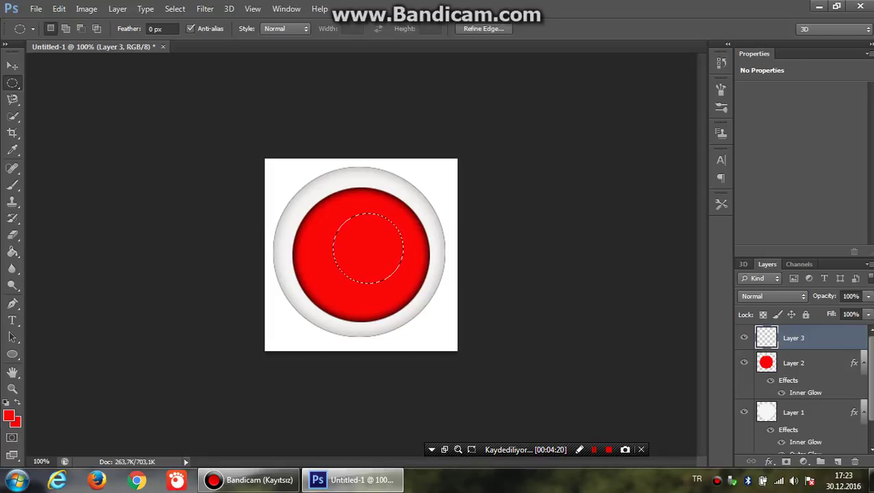
Step: Fill the circle with near-black 0d0000 and deselect
click(9, 416)
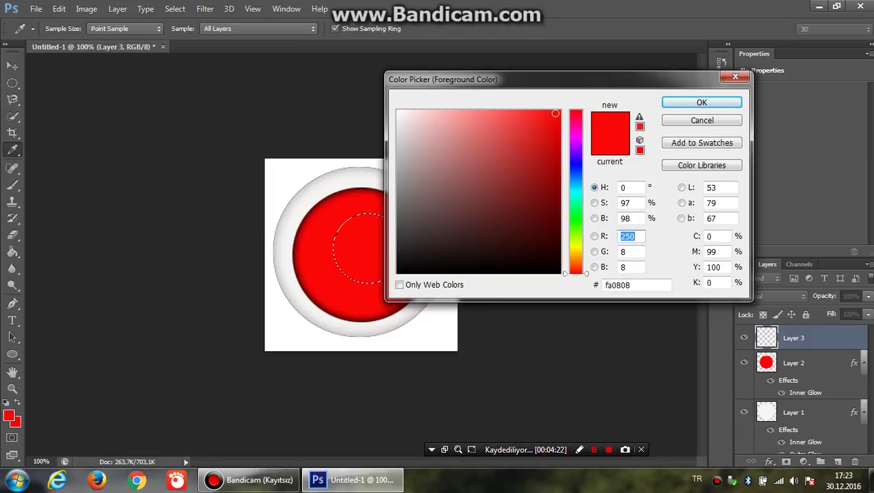
click(559, 266)
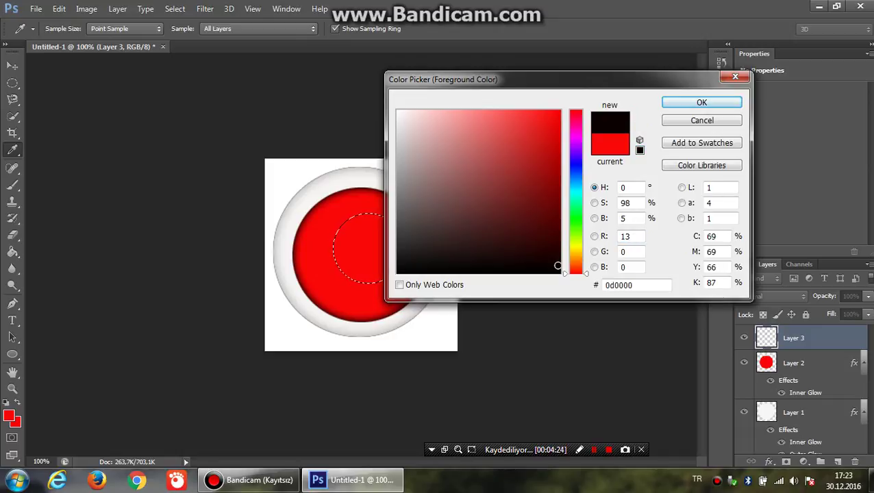
key(Return)
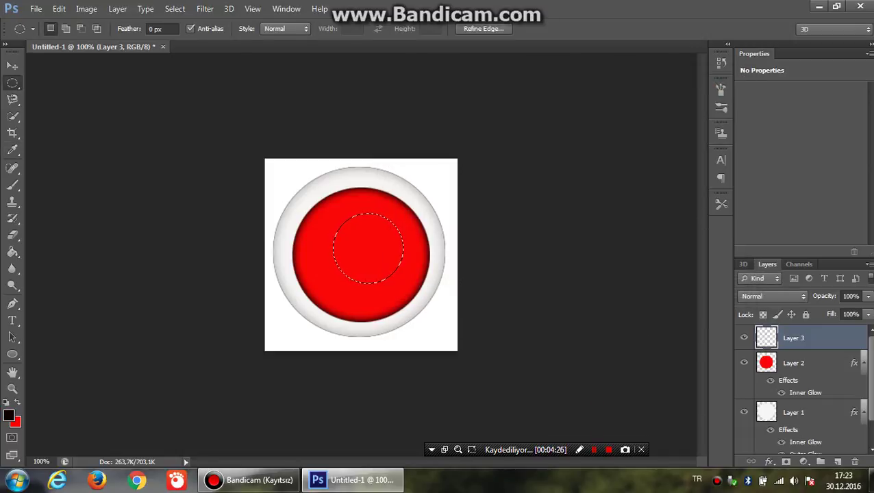
click(12, 252)
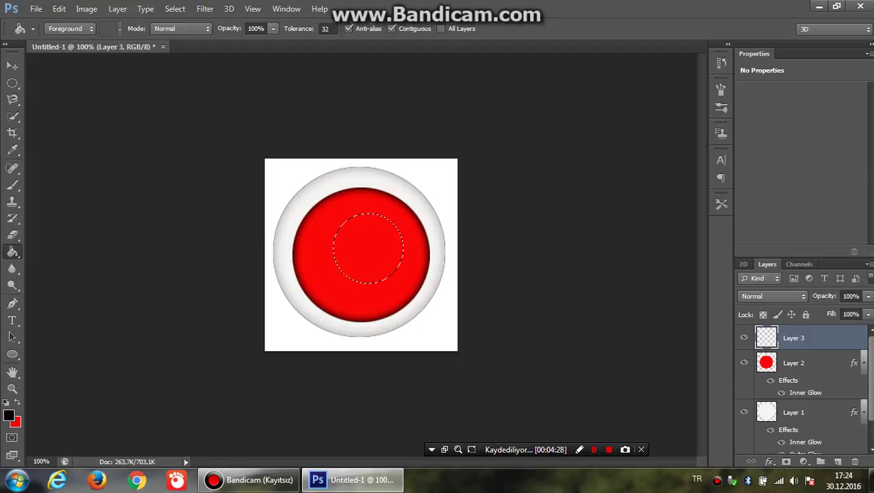
click(368, 248)
key(ctrl+d)
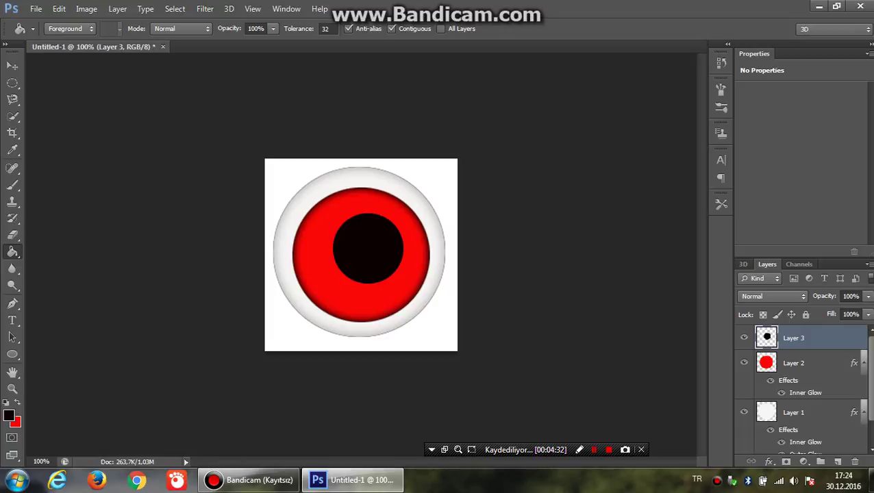
Step: Scale the black pupil to about 143% × 139%, leaving a thin red ring
key(ctrl+t)
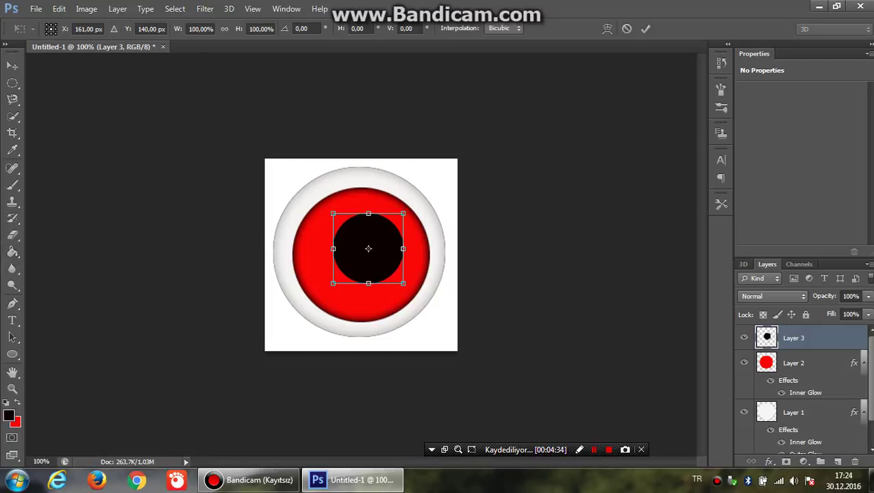
mouse_move(333, 249)
mouse_down()
mouse_move(313, 249)
mouse_move(353, 242)
mouse_up()
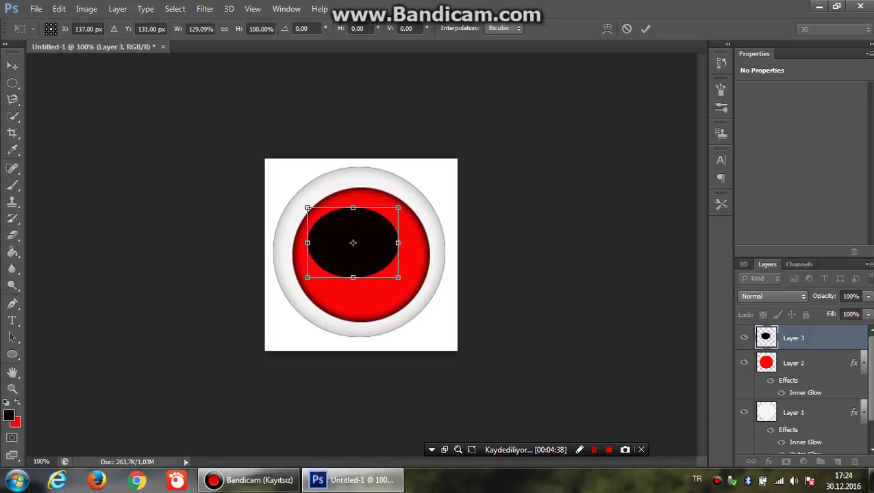
drag(353, 277, 353, 312)
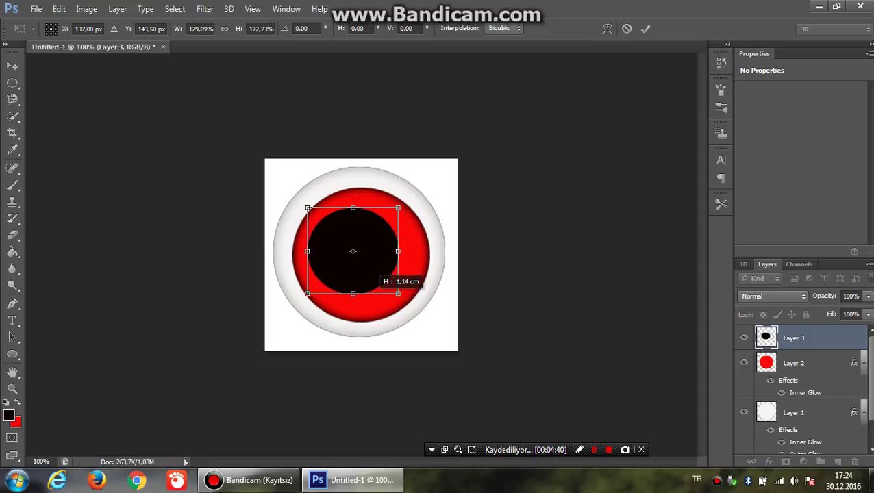
drag(398, 260, 417, 261)
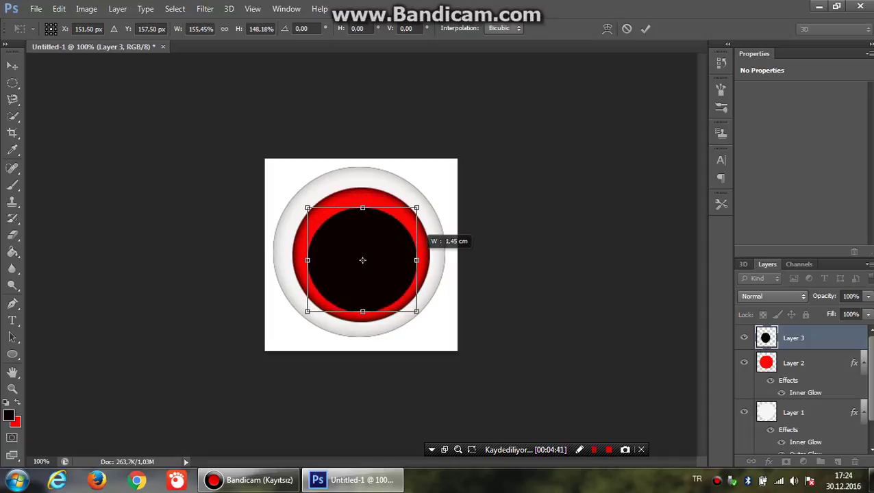
drag(362, 208, 363, 208)
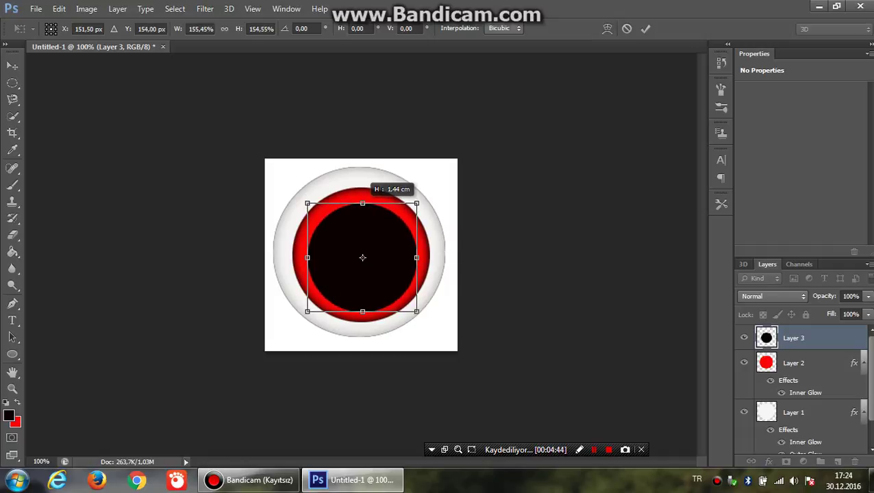
drag(363, 311, 362, 305)
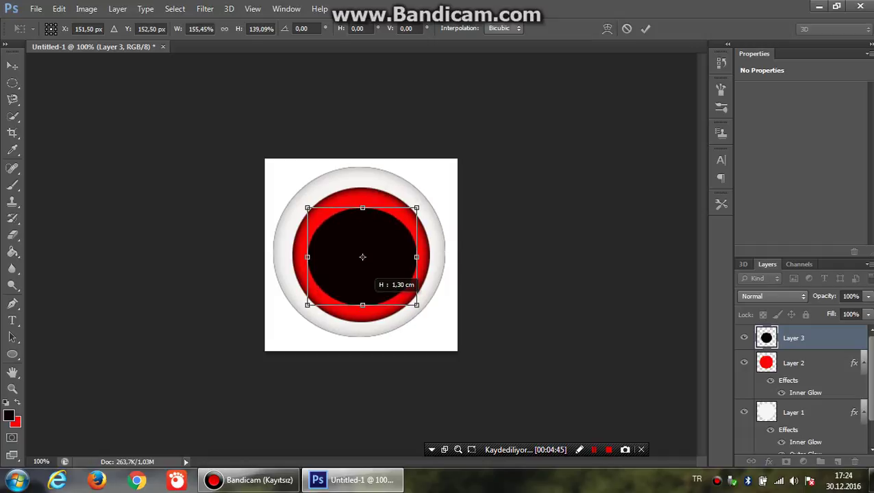
drag(417, 260, 408, 257)
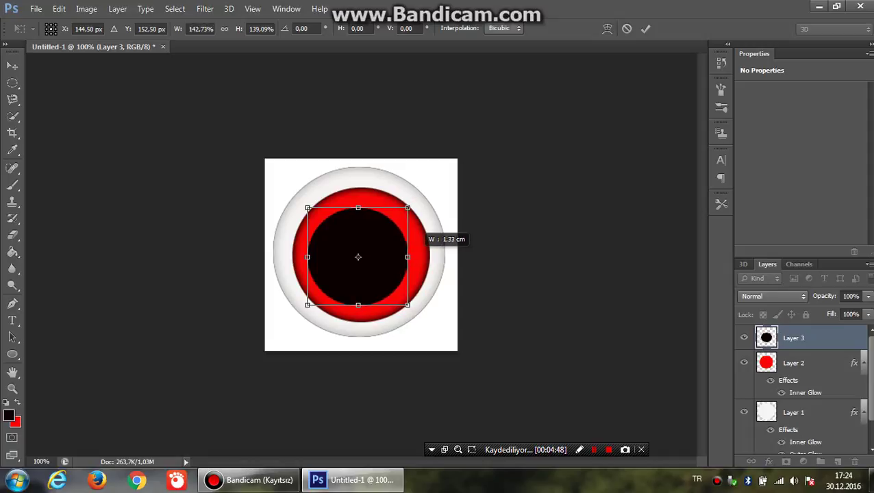
key(Return)
key(g)
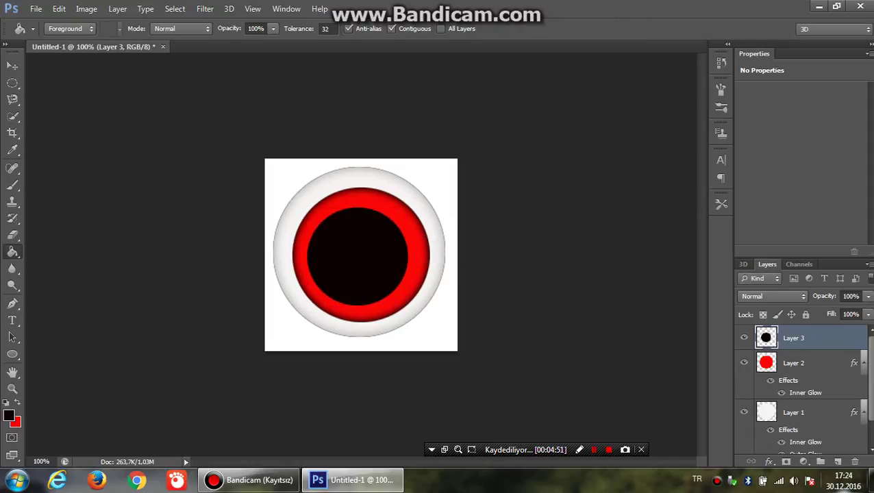
Step: Add Layer 4 and select a small oval at the pupil's upper right
click(837, 461)
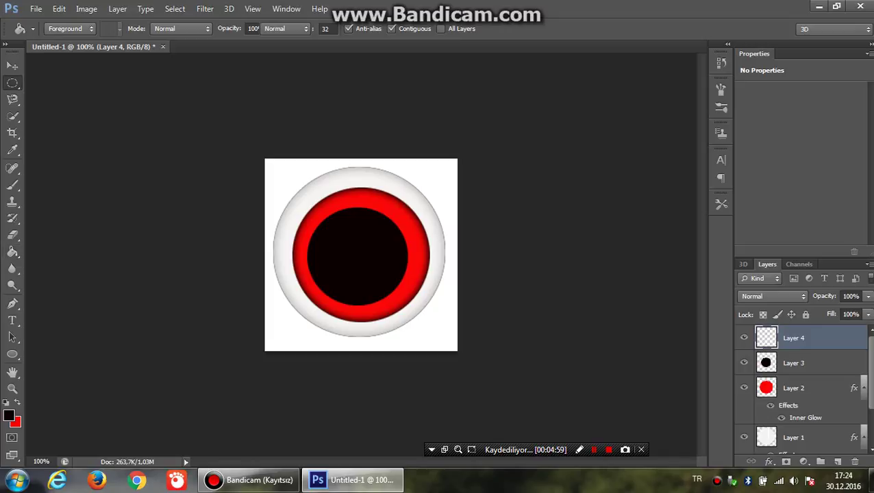
click(12, 82)
click(83, 93)
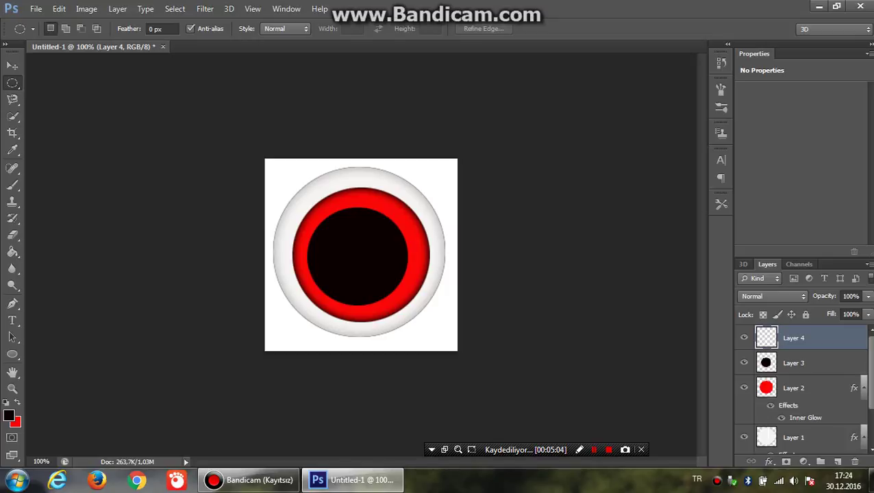
drag(369, 221, 382, 227)
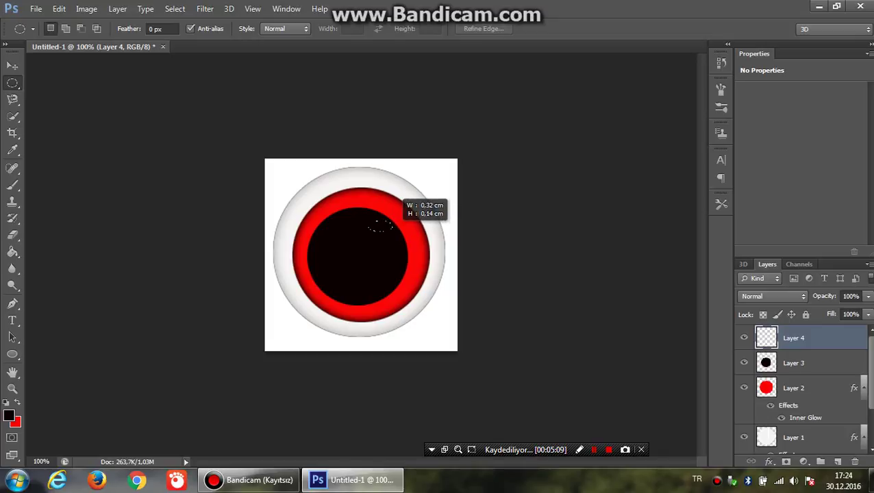
drag(381, 226, 392, 230)
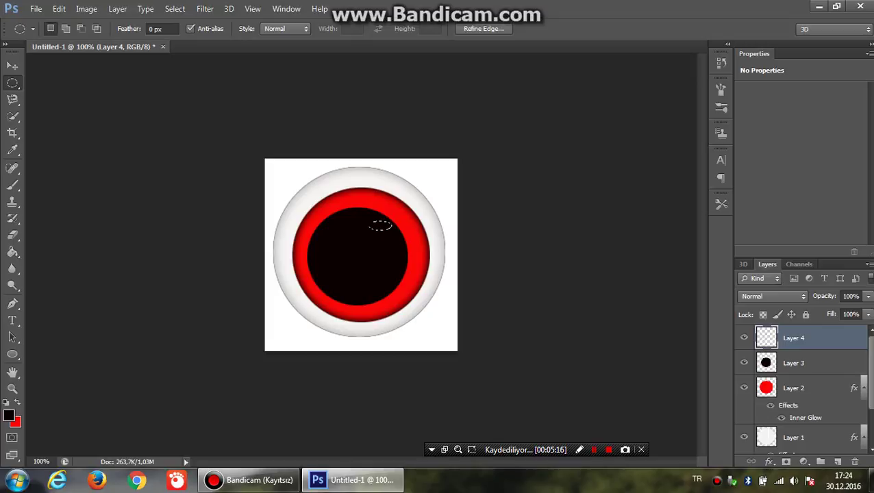
Step: Set the foreground colour to near-white #f8f0f0 for filling the highlight
click(12, 252)
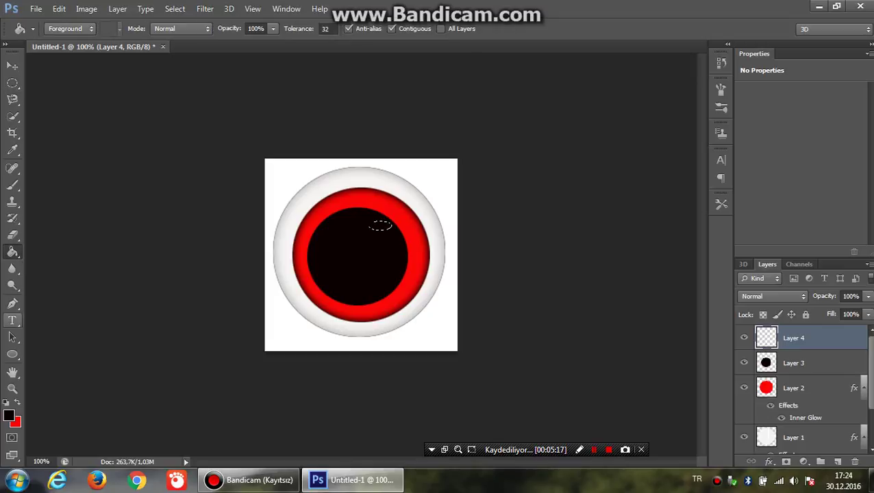
key(i)
click(9, 416)
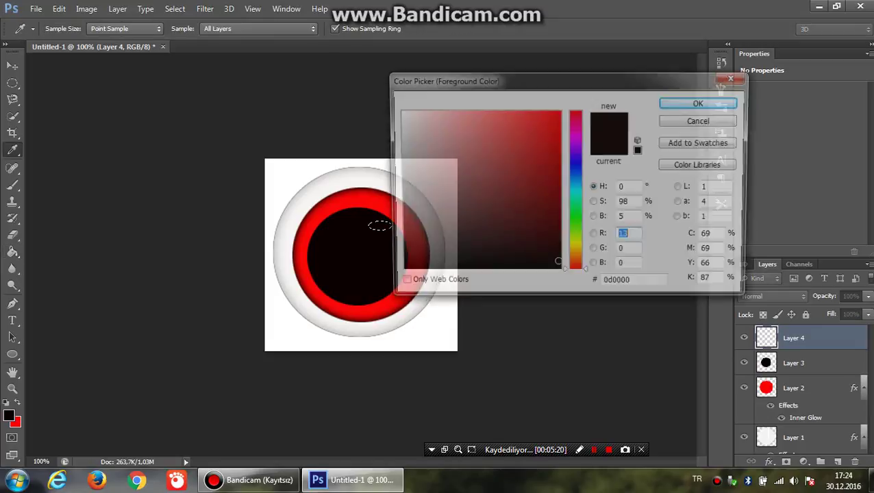
click(402, 115)
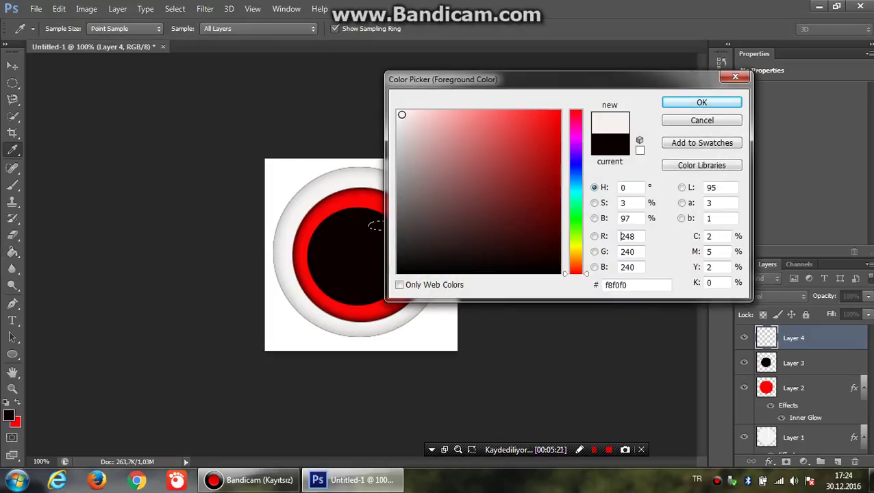
click(702, 102)
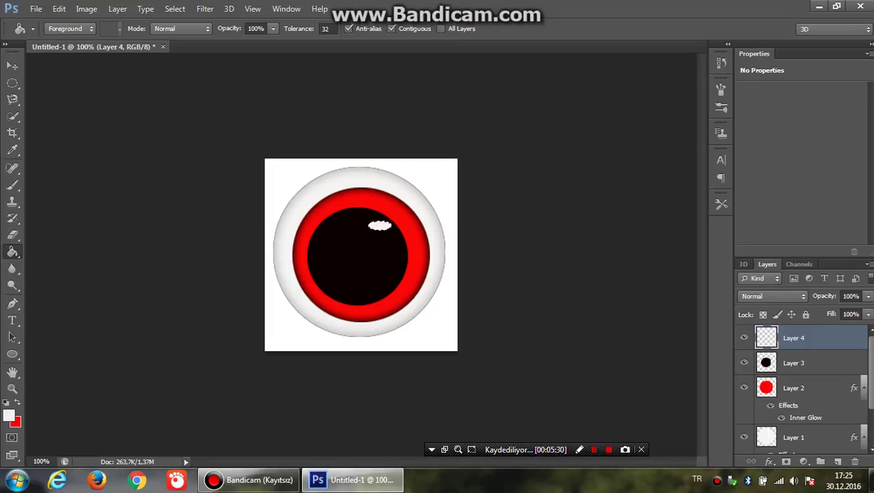
Step: Deselect, then rotate the Layer 4 highlight about 16° and apply it
key(Return)
key(ctrl+d)
key(Return)
key(ctrl+t)
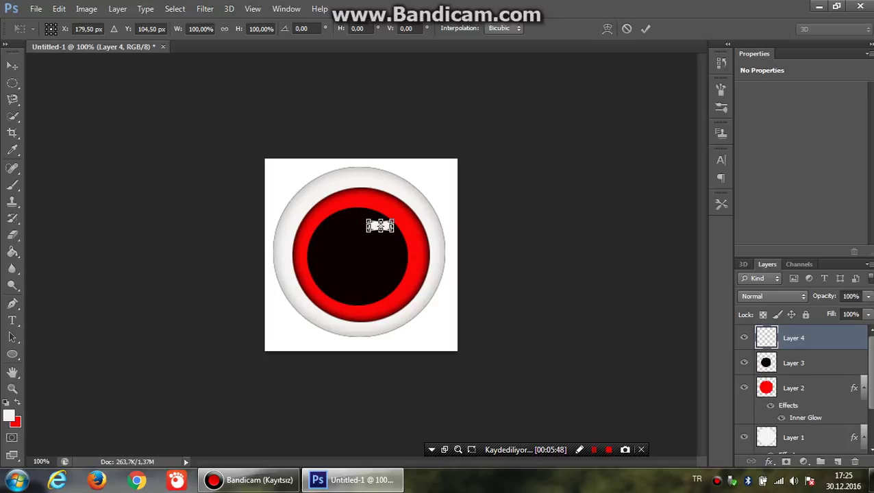
drag(410, 227, 408, 237)
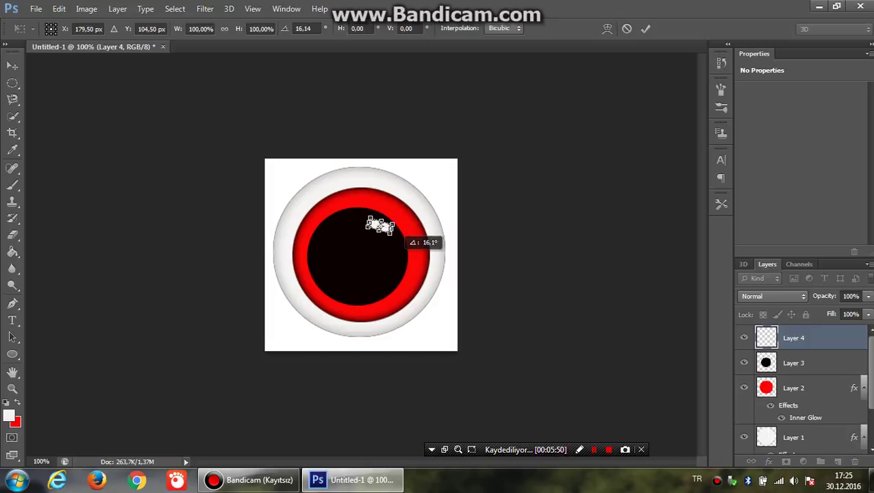
key(Return)
key(g)
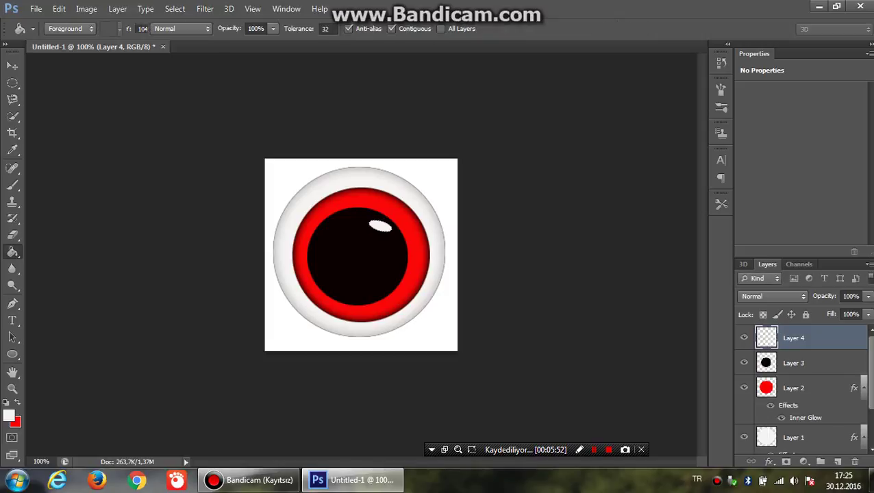